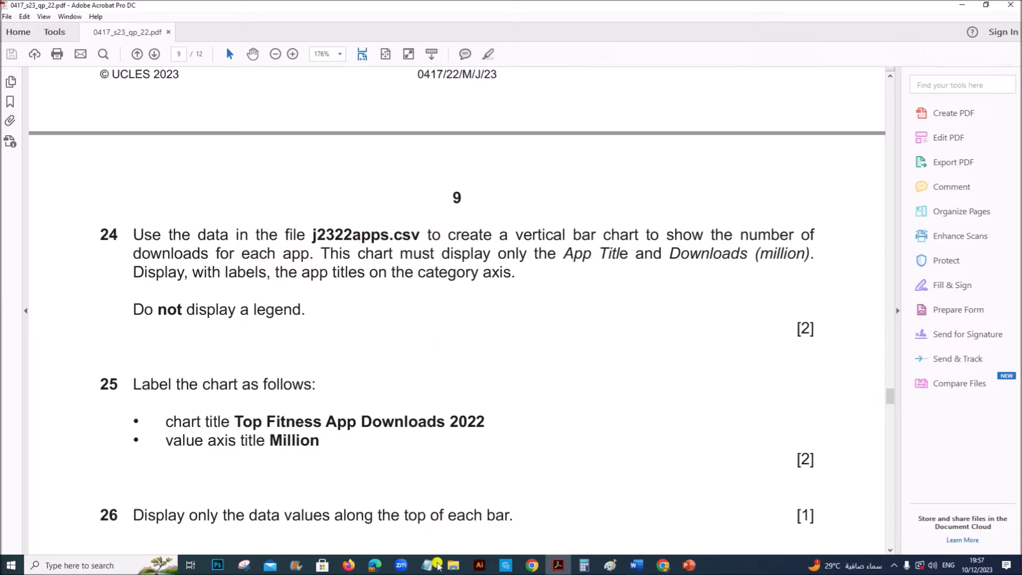
Open the j2322apps CSV file from the J23-22 folder on the desktop in Excel
mouse_move(452, 569)
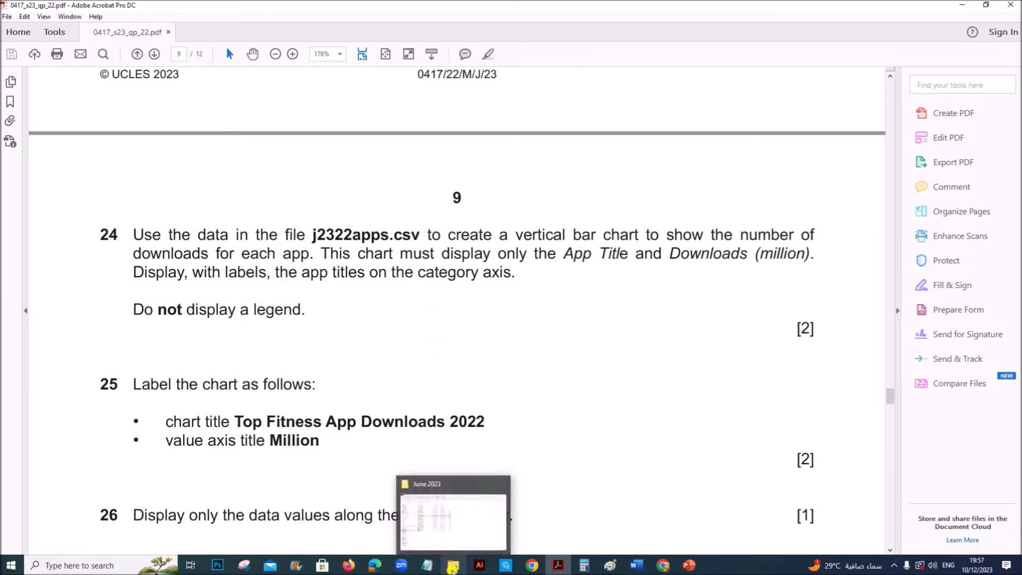
left_click(452, 567)
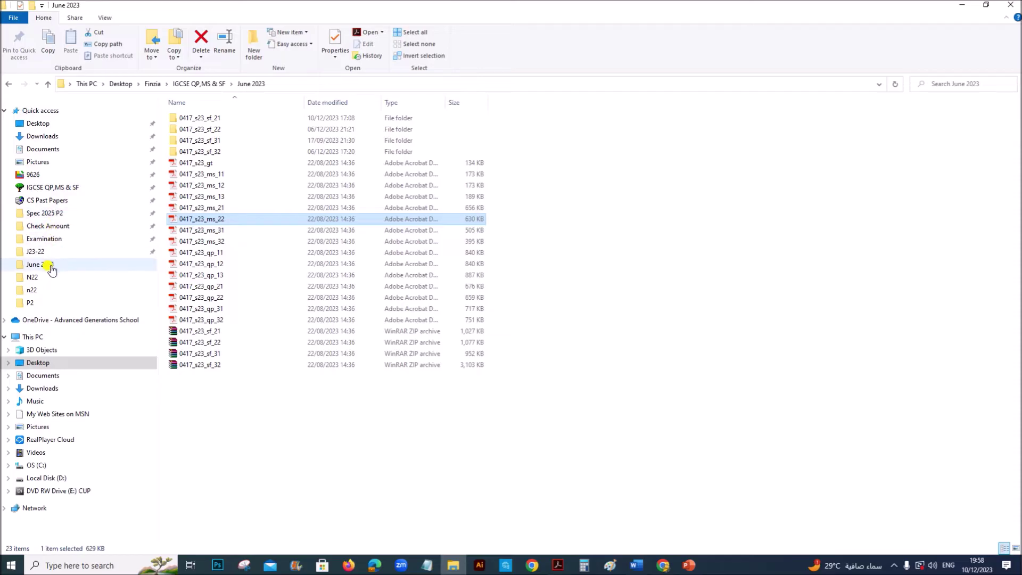
left_click(59, 252)
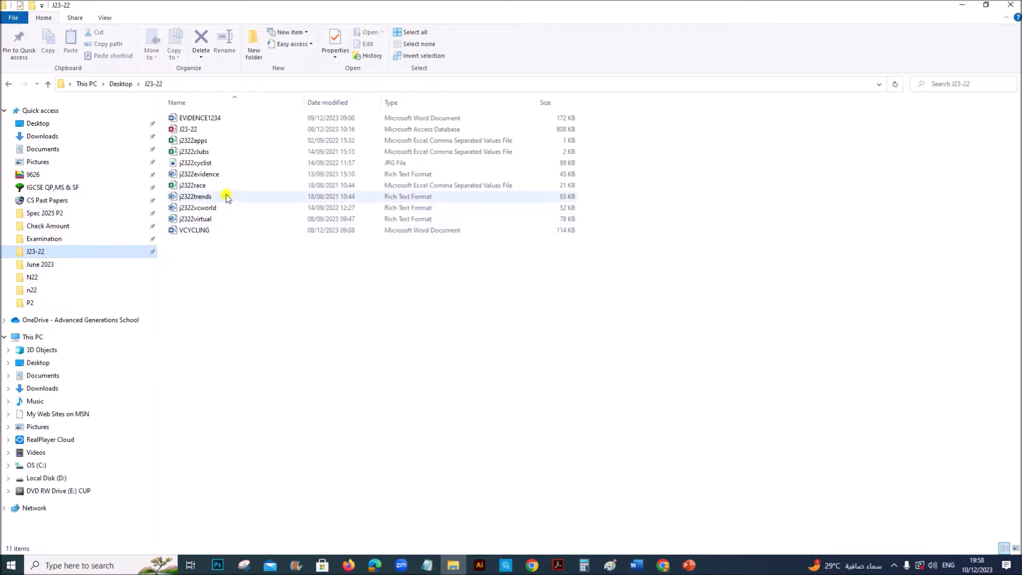
left_click(200, 141)
double_click(199, 141)
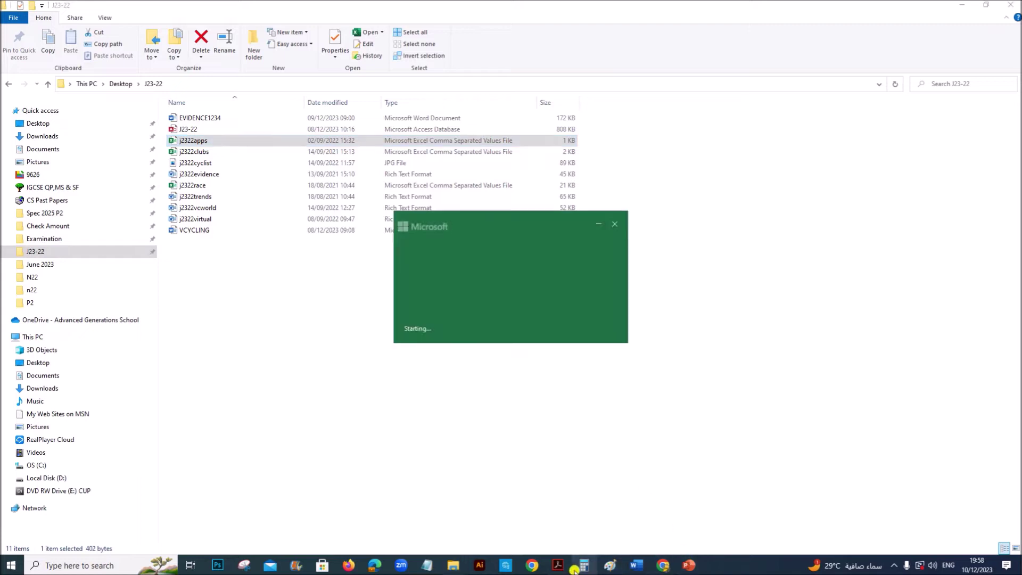
left_click(558, 565)
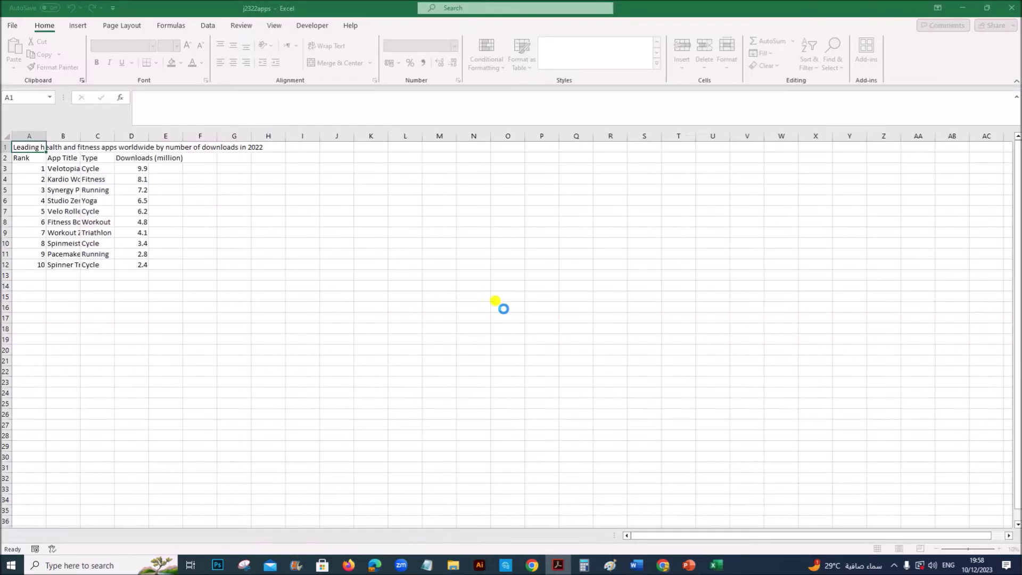
left_click(693, 355)
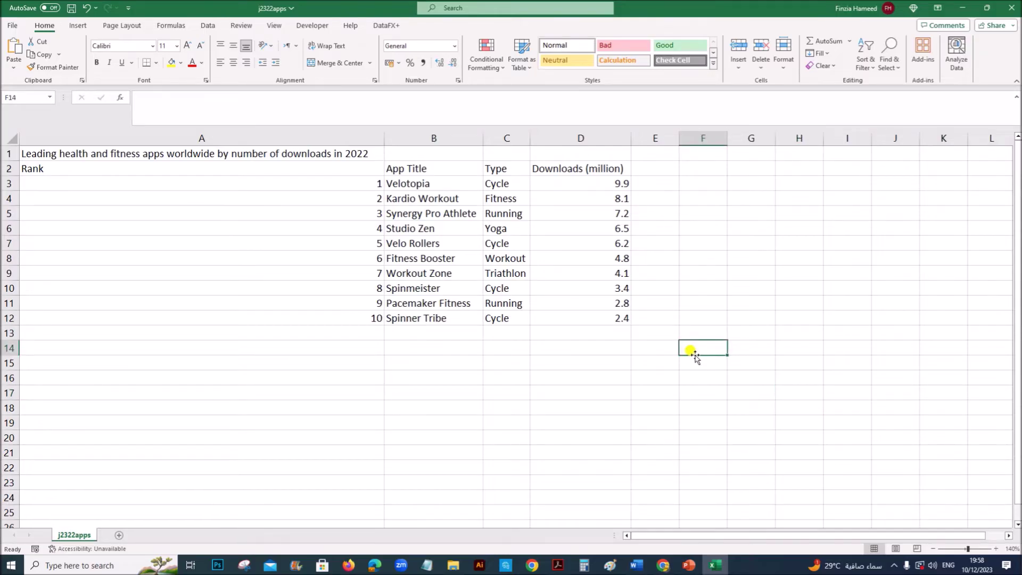
Insert a 2-D clustered column chart from the App Title and Downloads (million) columns, rows 2 to 12, without a legend
left_click(558, 566)
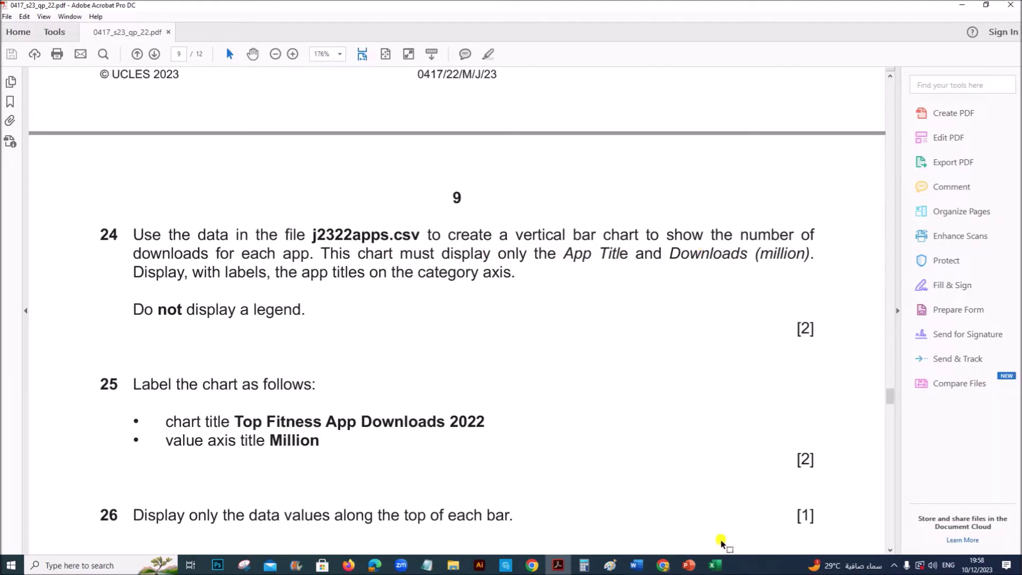
left_click(715, 564)
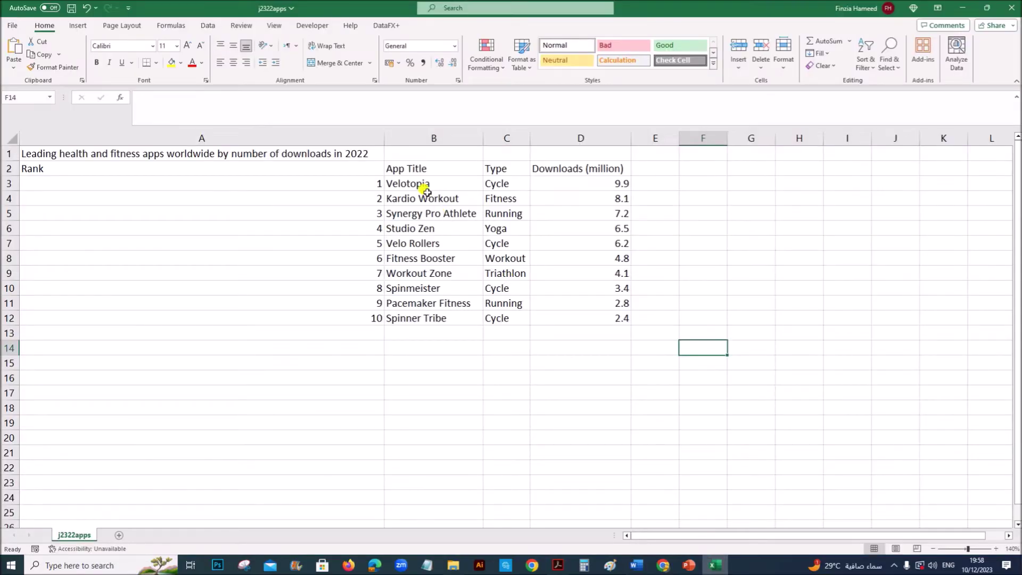
left_click_drag(423, 169, 423, 318)
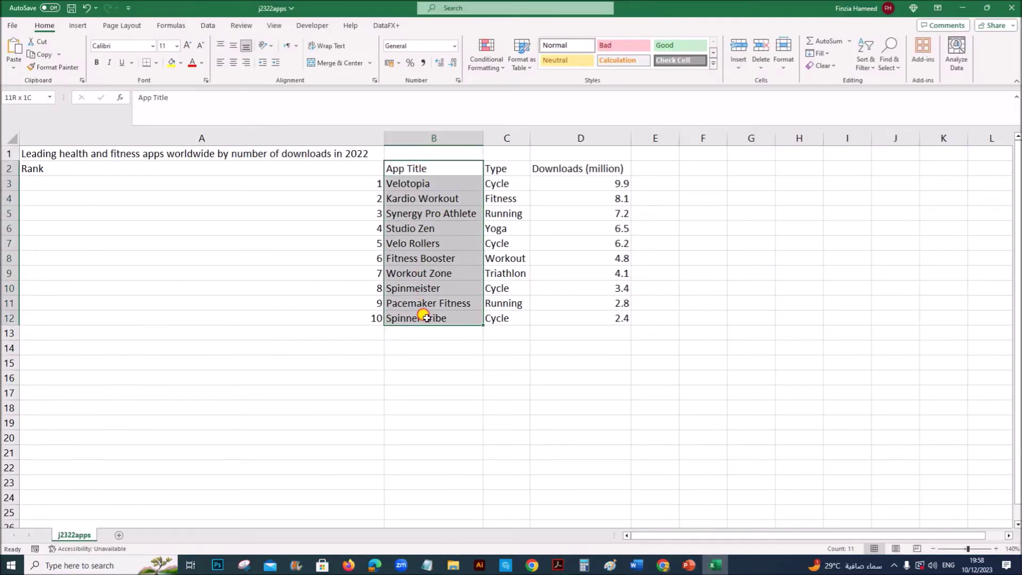
left_click_drag(576, 170, 577, 319)
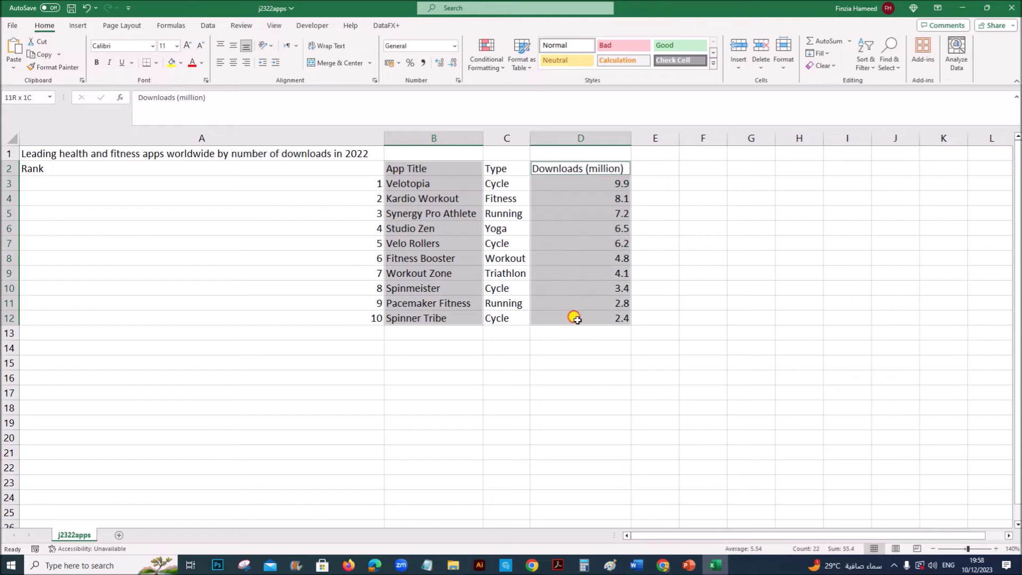
left_click(558, 565)
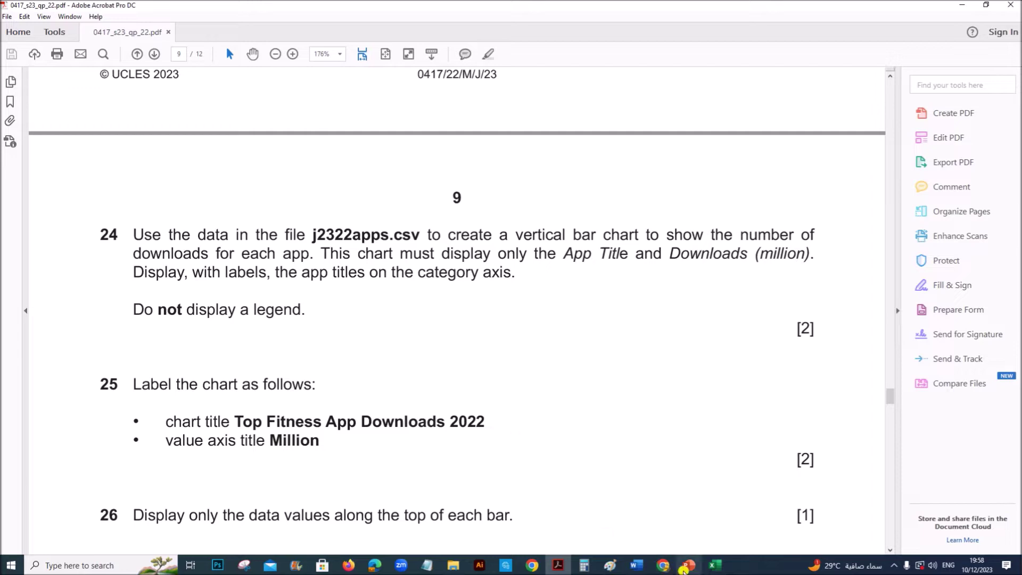
left_click(715, 565)
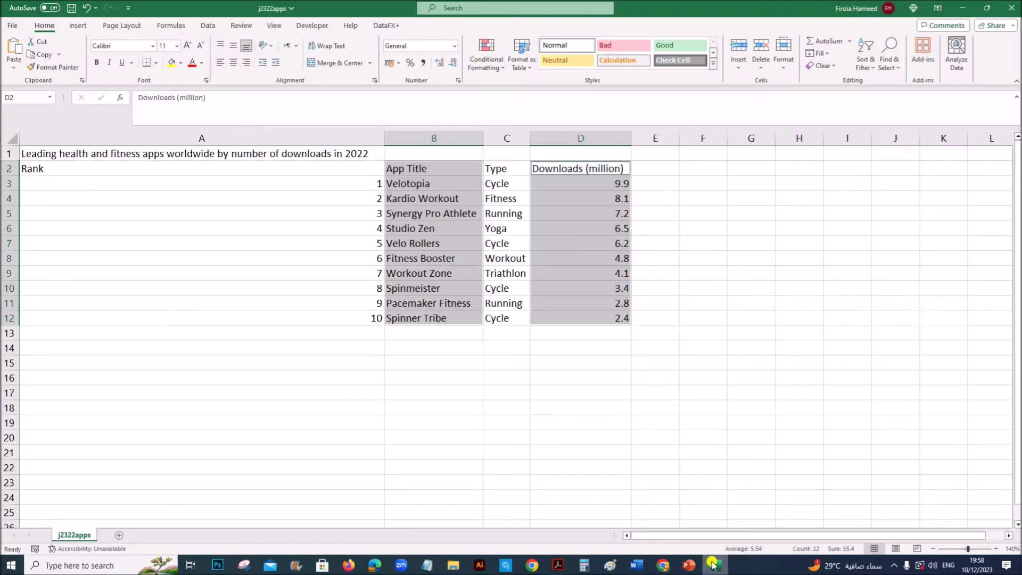
left_click(76, 27)
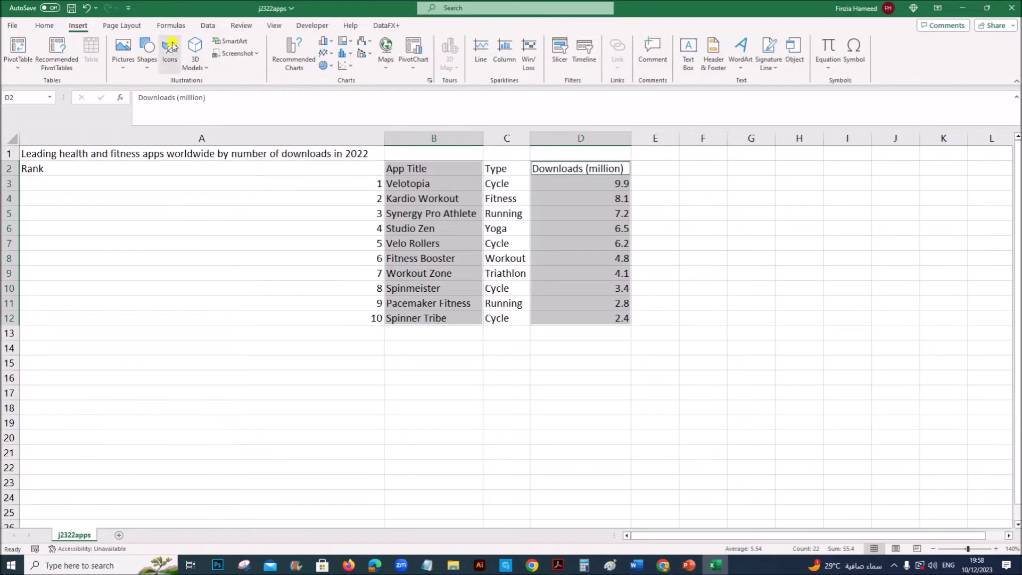
left_click(329, 42)
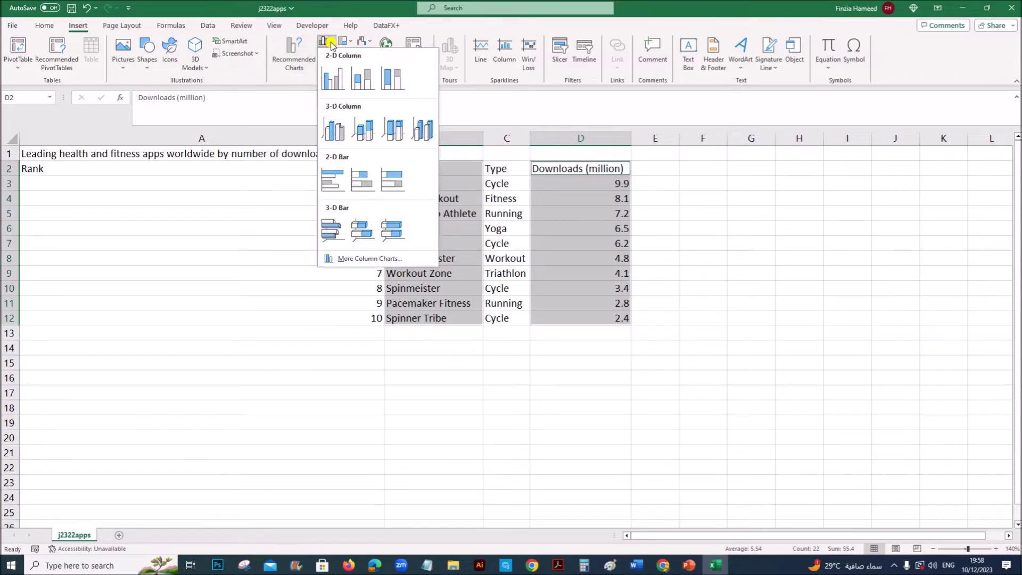
left_click(340, 85)
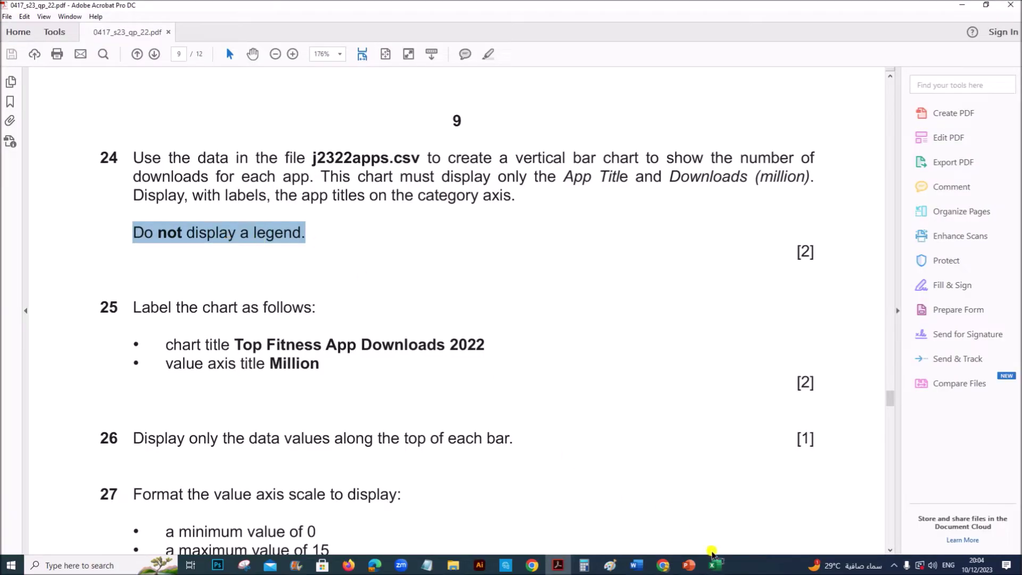
left_click(714, 563)
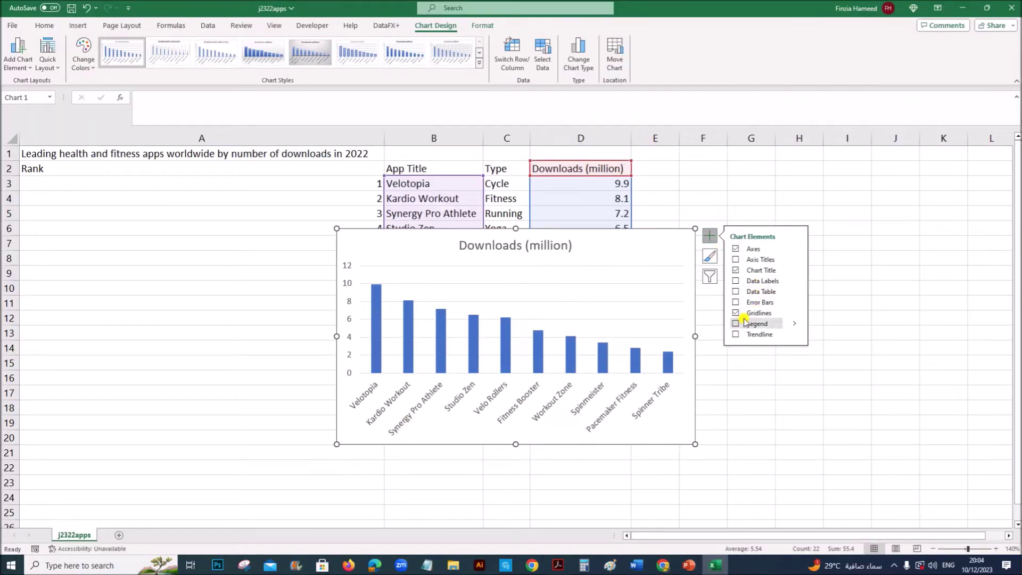
left_click(799, 421)
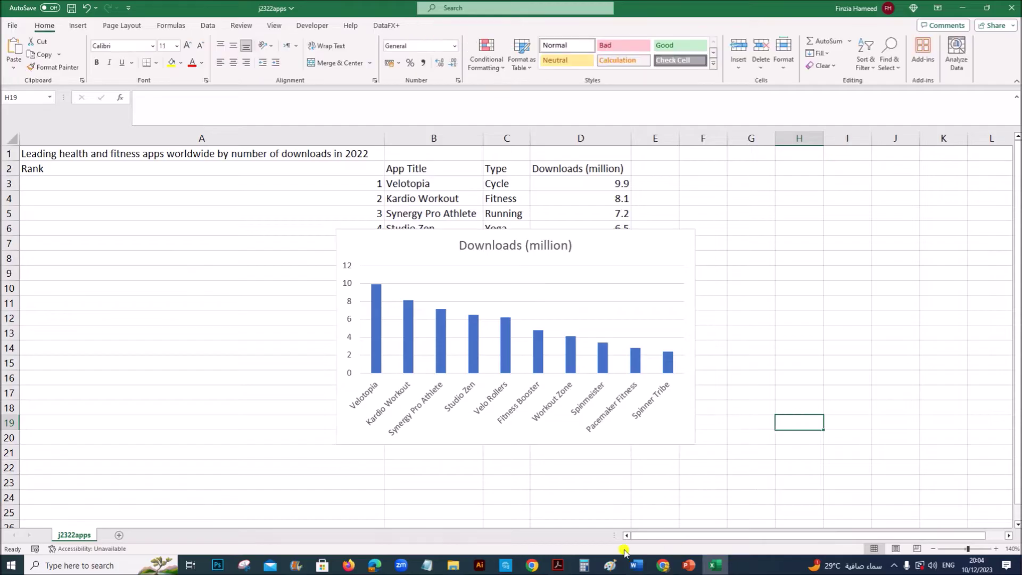
Copy the chart title from question 25 of the exam paper and set the chart's title to Top Fitness App Downloads 2022
left_click(558, 565)
scroll(287, 399, "down", 1)
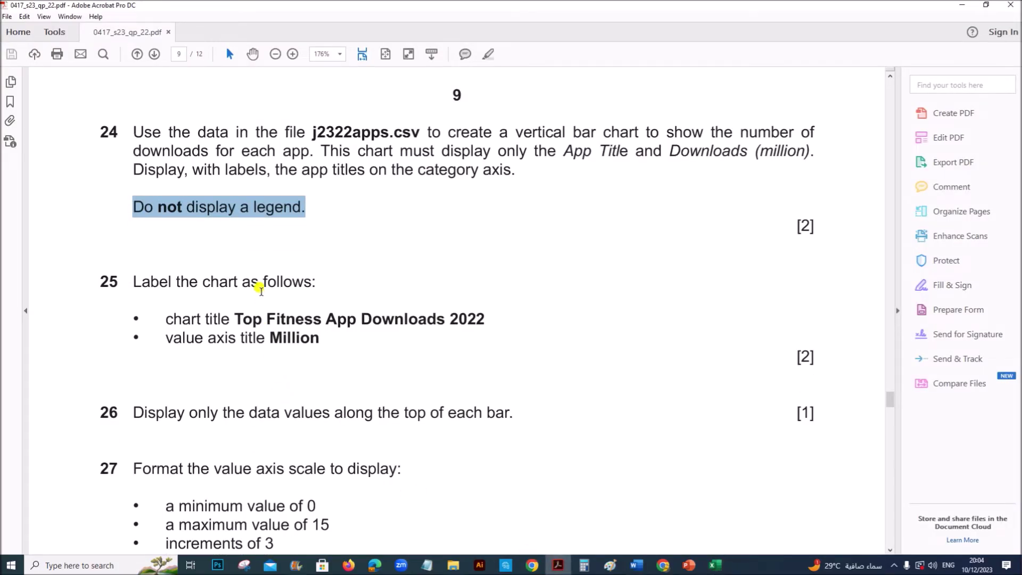
left_click_drag(238, 318, 484, 314)
key("ctrl+c")
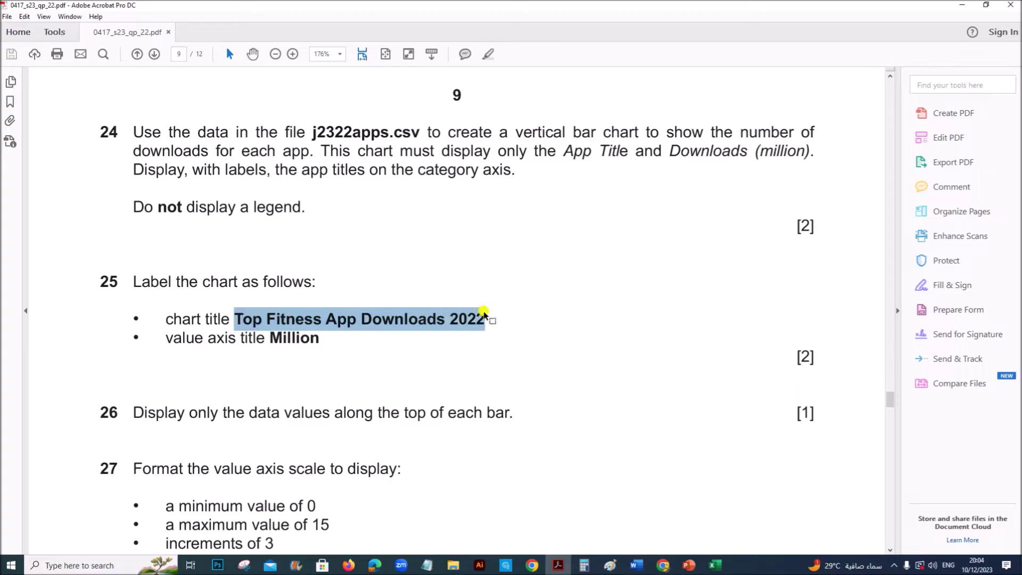
left_click(724, 565)
left_click(514, 246)
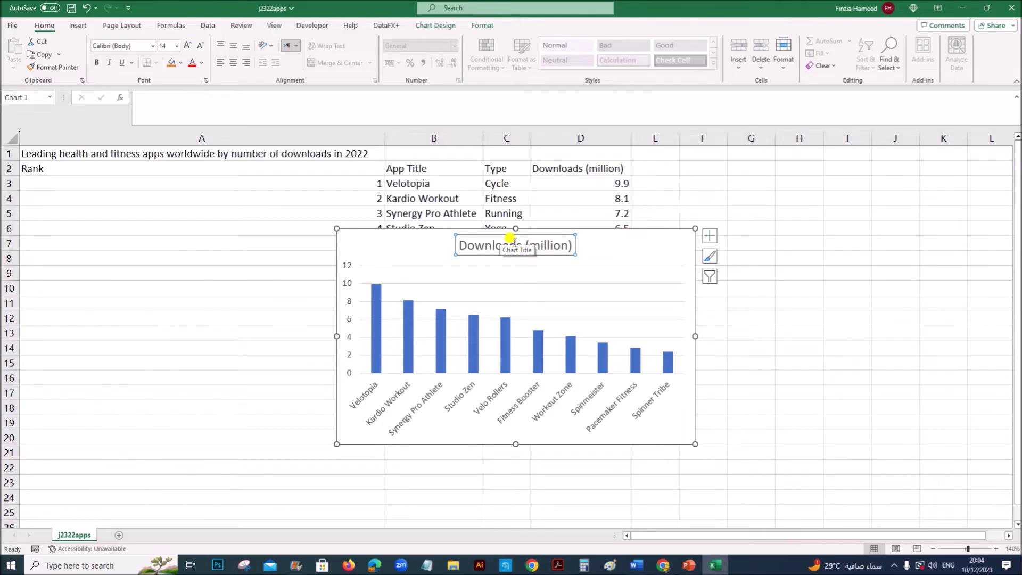
left_click(221, 113)
key("ctrl+v")
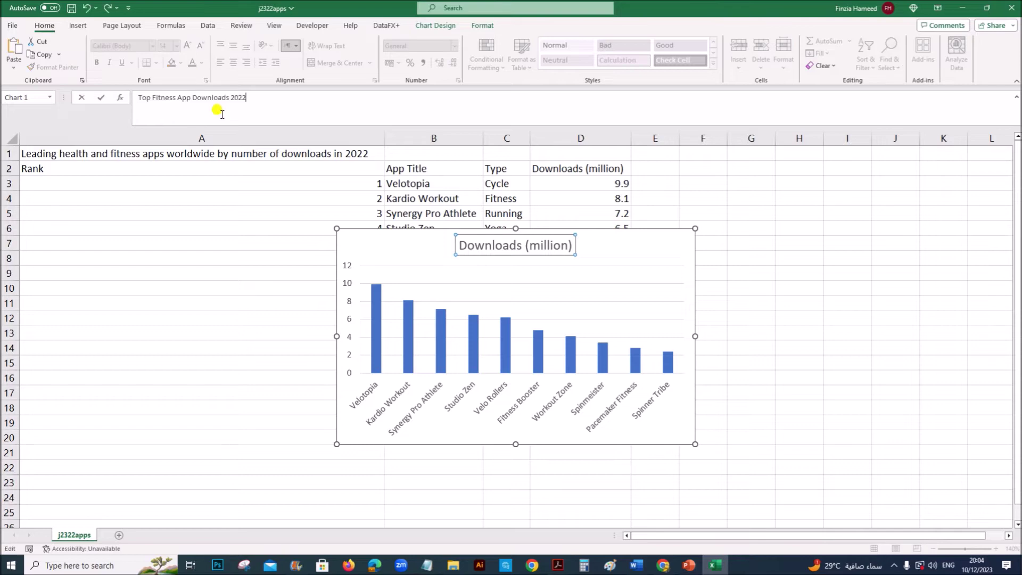
key("Return")
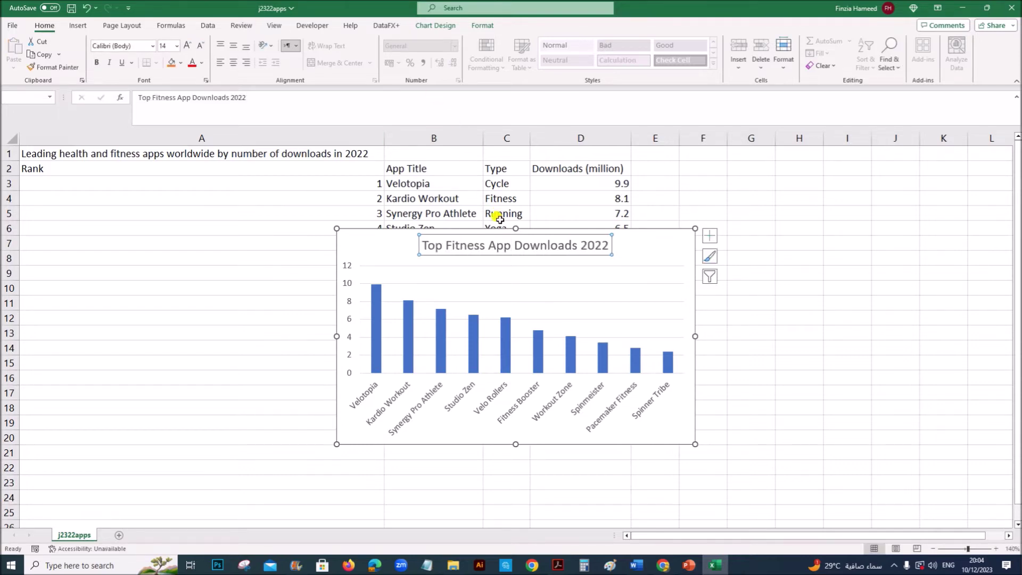
Add axis titles to the chart and set the value axis title to Million
left_click(558, 564)
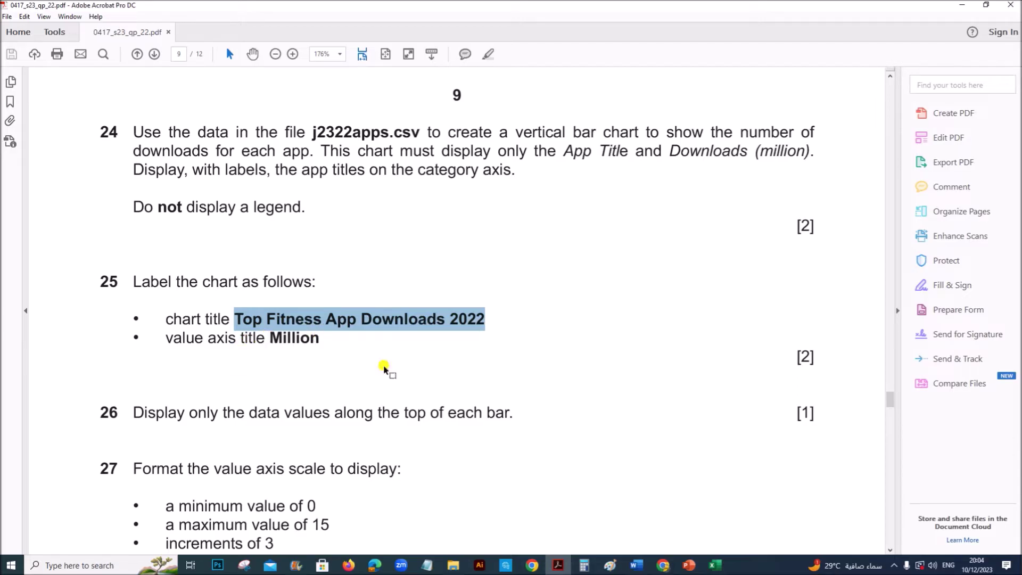
left_click(715, 565)
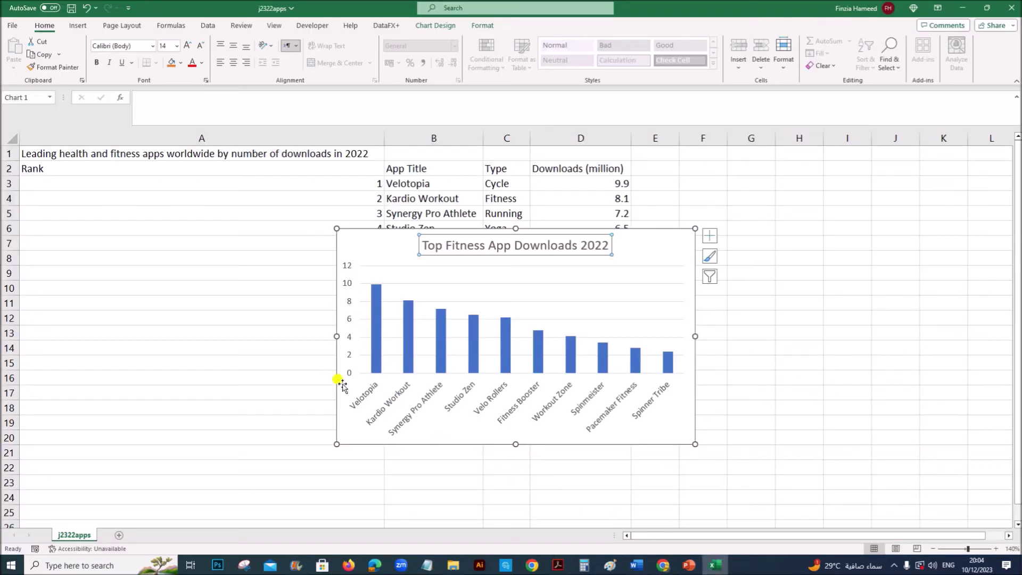
left_click(711, 238)
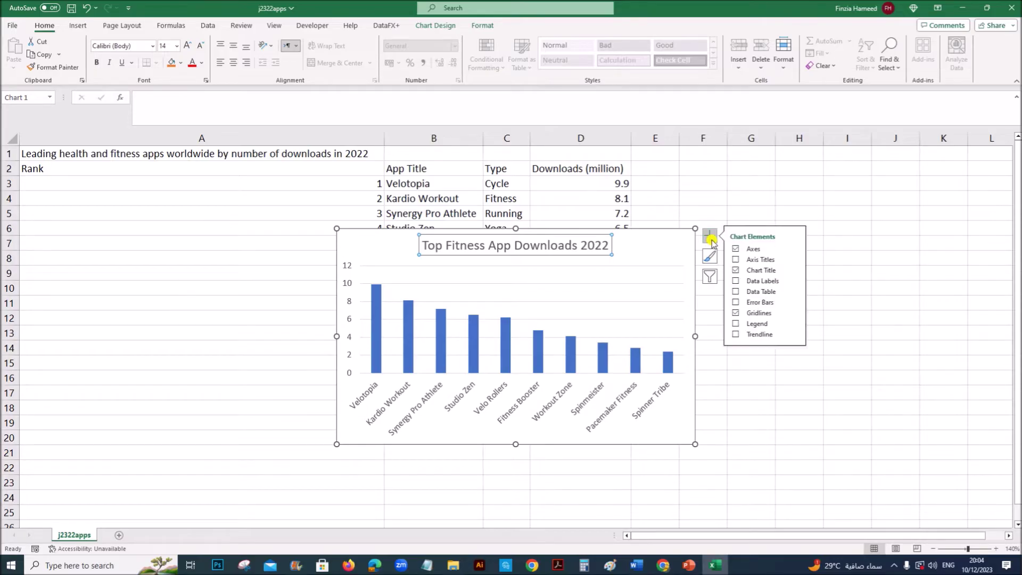
left_click(736, 259)
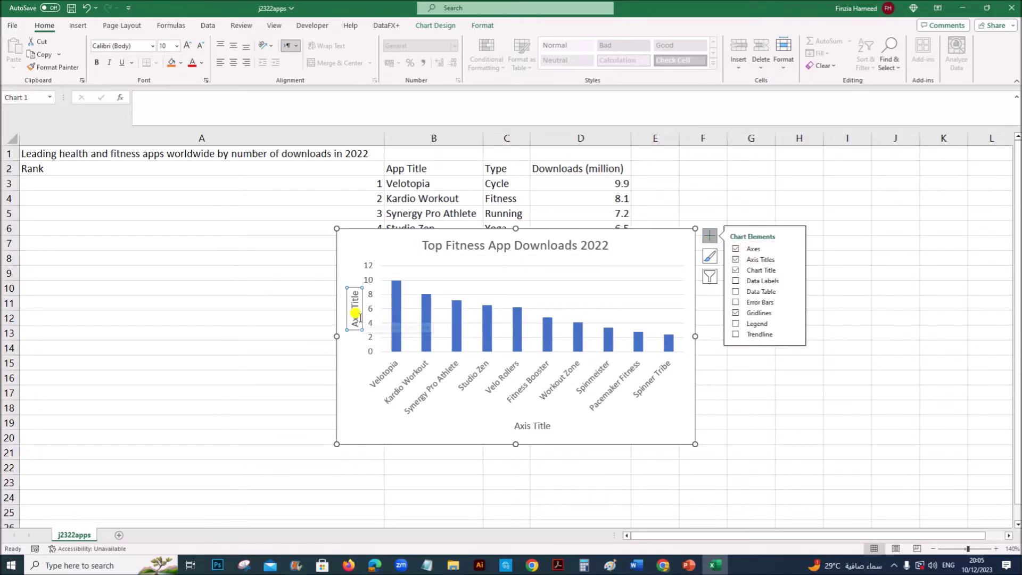
left_click(287, 106)
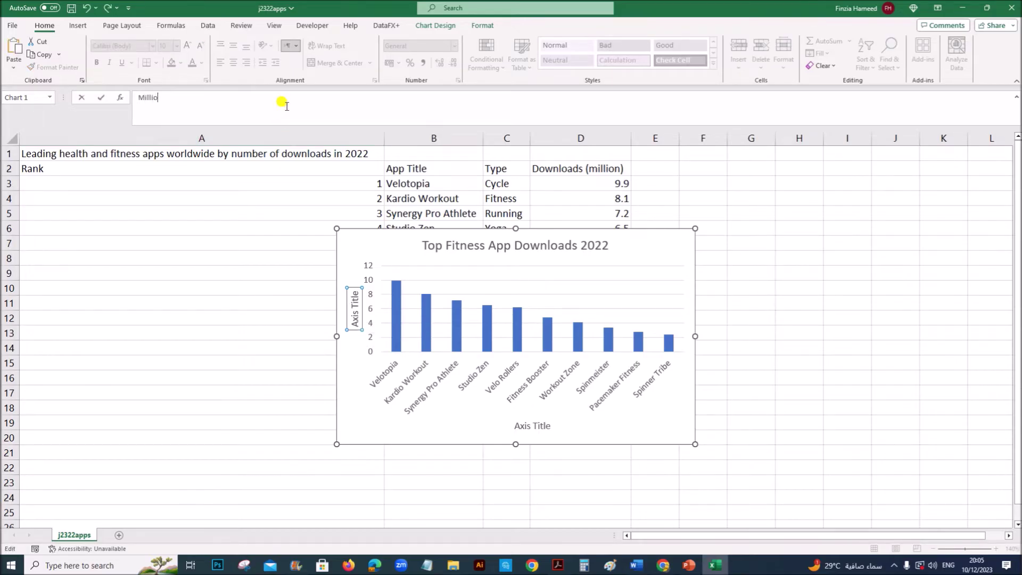
key("Return")
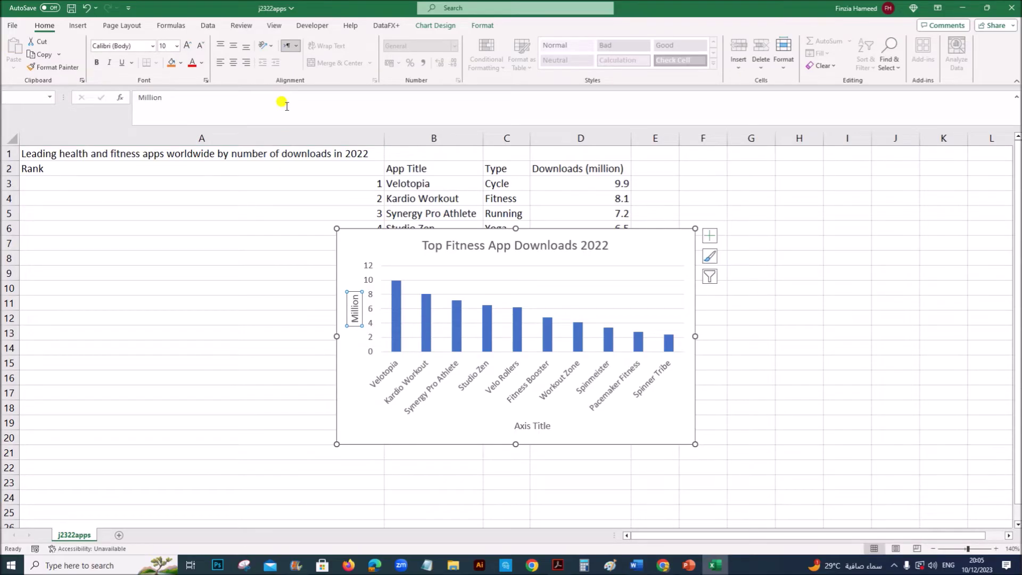
Set the chart's category axis title to Apps
left_click(524, 427)
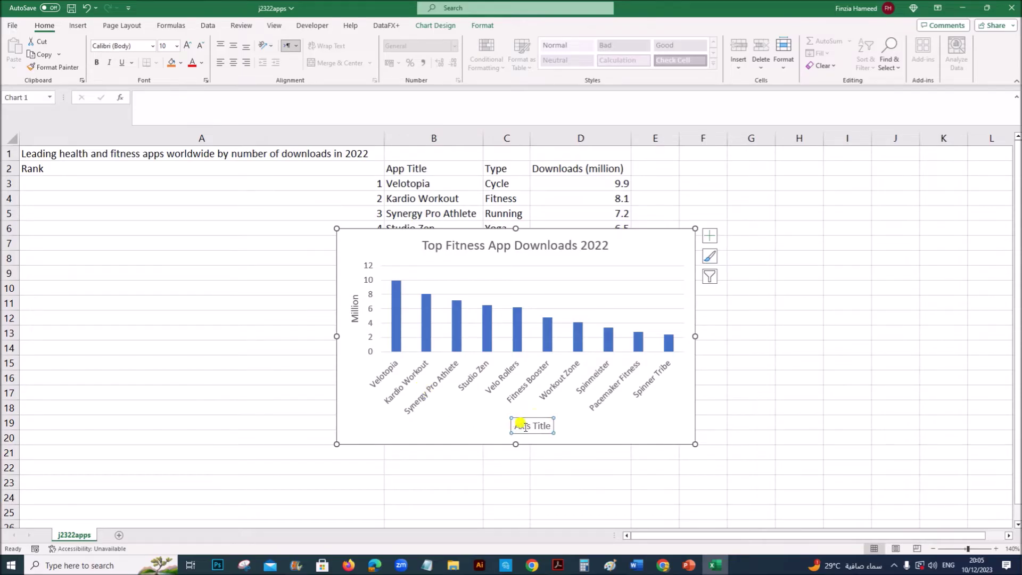
left_click(221, 101)
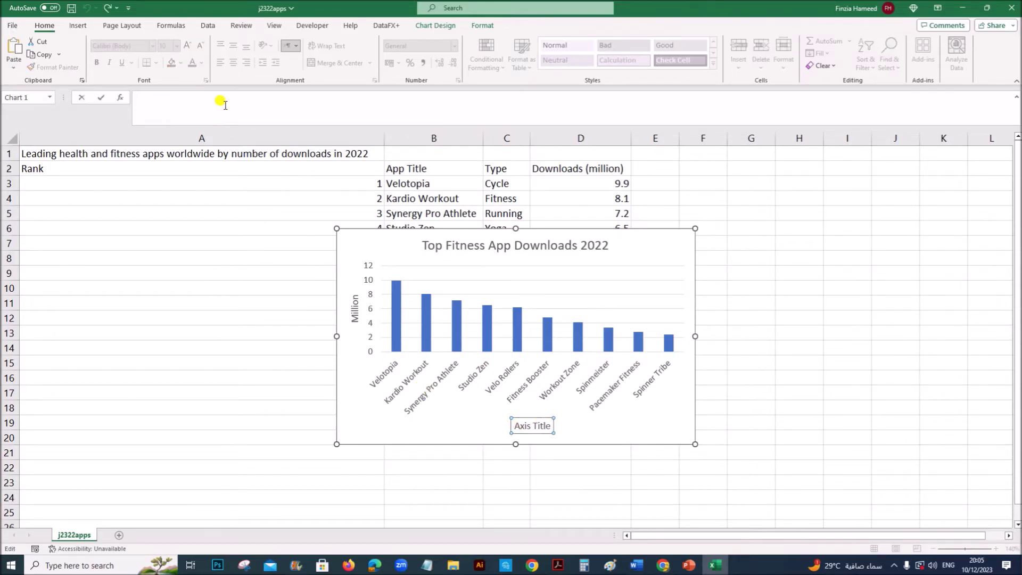
key("Return")
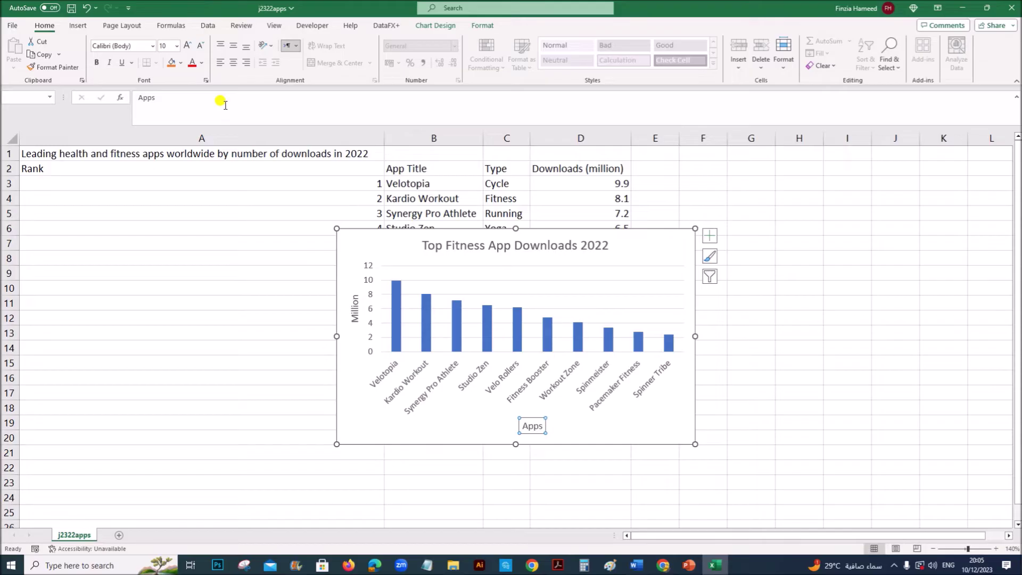
Check question 26 in the exam paper and add data labels above every bar of the Excel chart
left_click(558, 565)
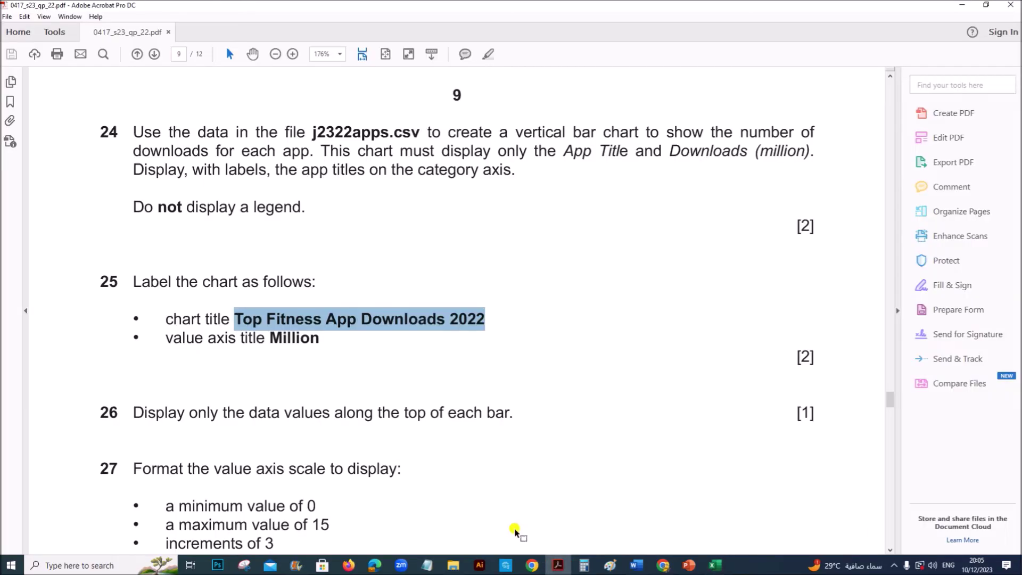
scroll(365, 449, "down", 3)
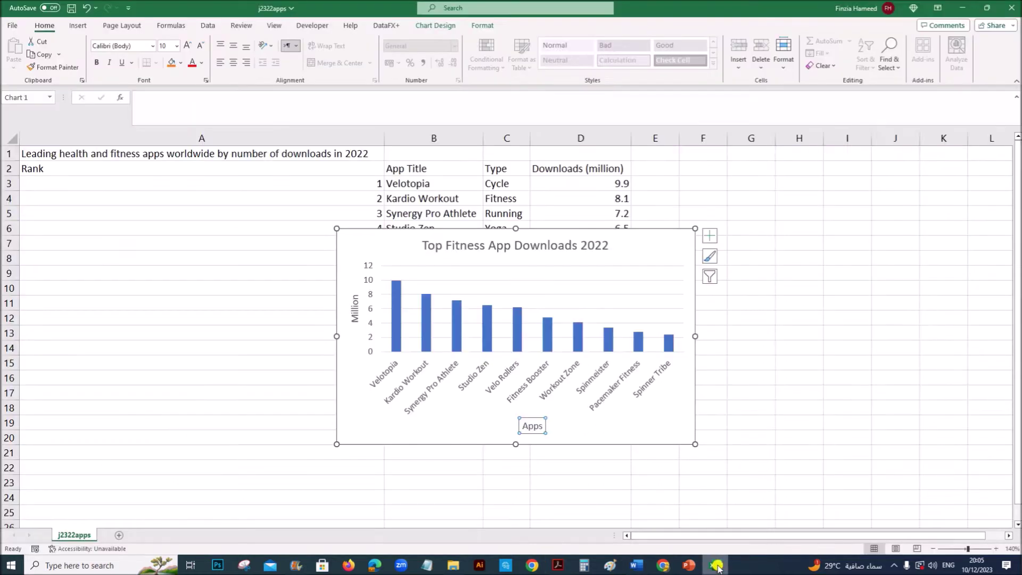
left_click(715, 566)
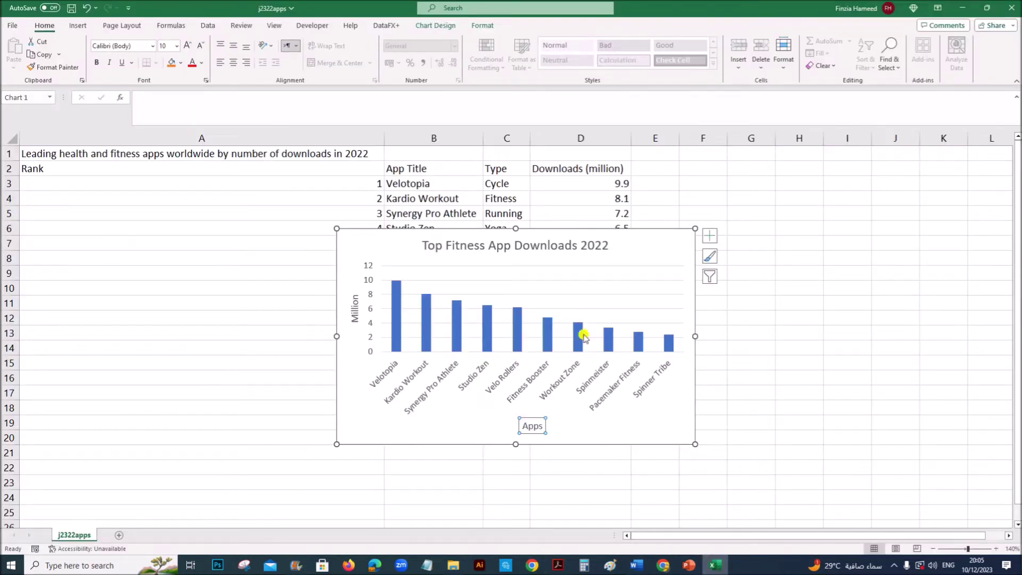
left_click(399, 300)
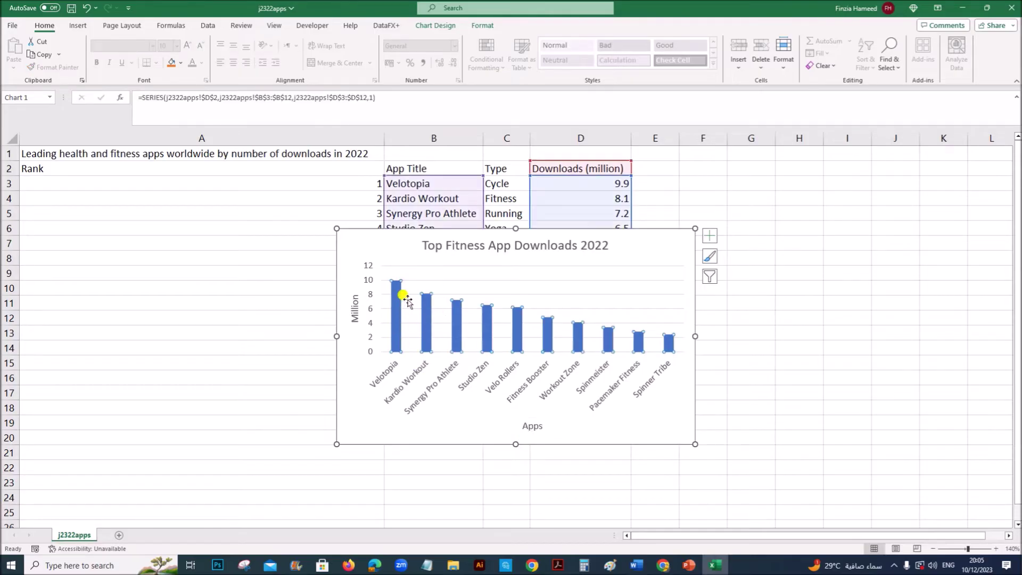
left_click(712, 236)
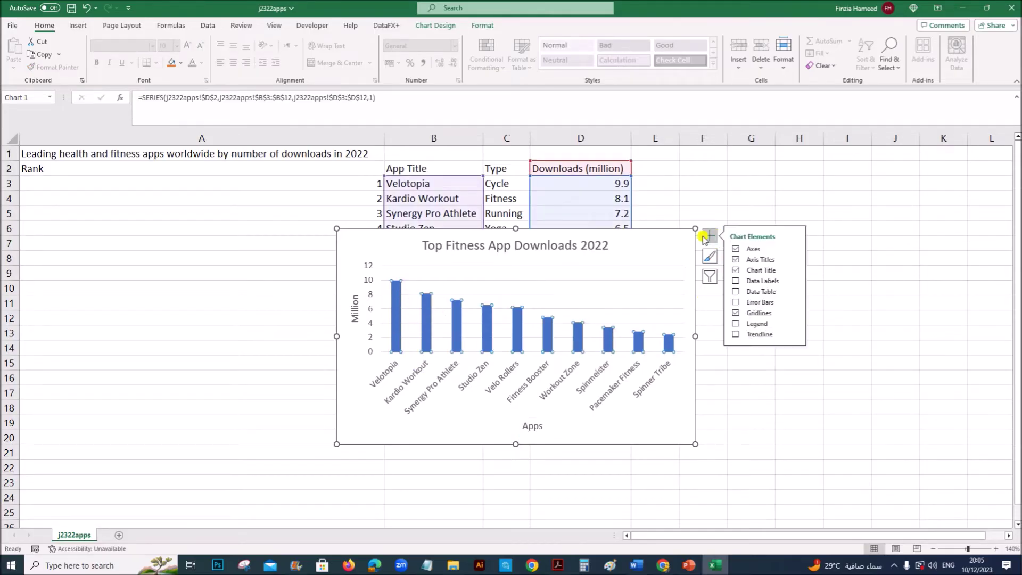
left_click(737, 282)
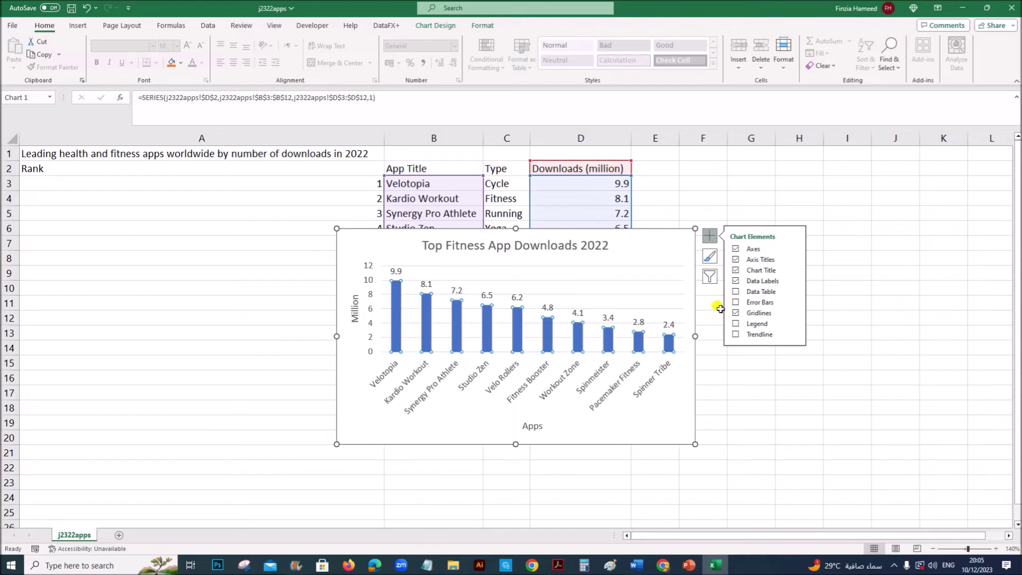
Following question 27 of the exam paper, set the chart's value axis to minimum 0, maximum 15 and major units of 3
left_click(558, 565)
scroll(453, 431, "down", 3)
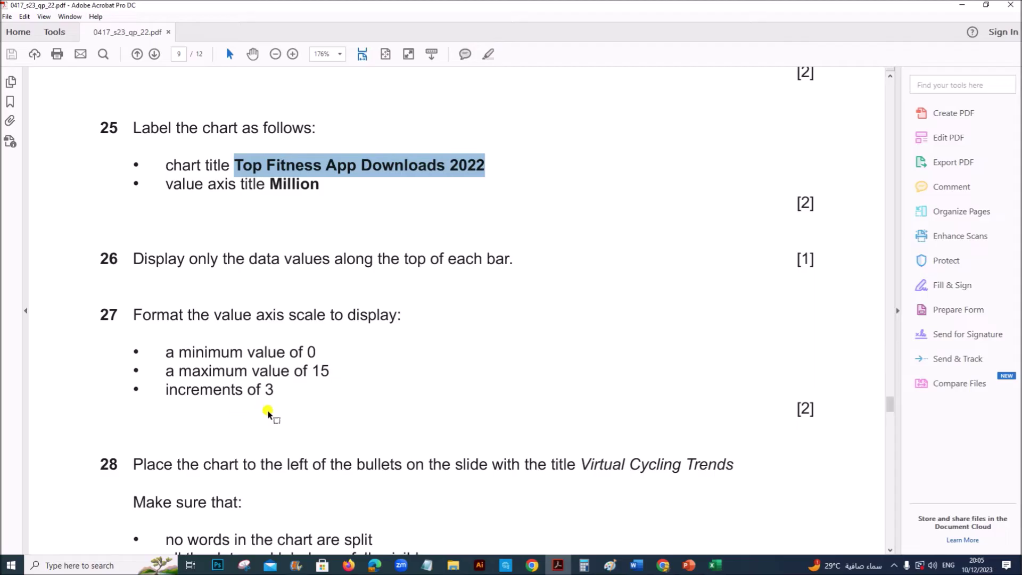
left_click(714, 565)
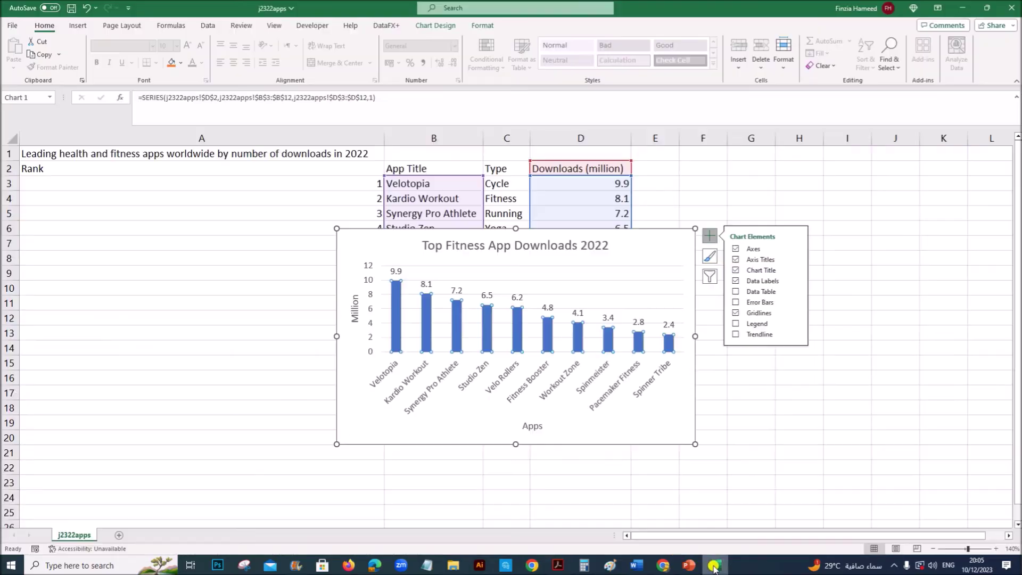
left_click(369, 339)
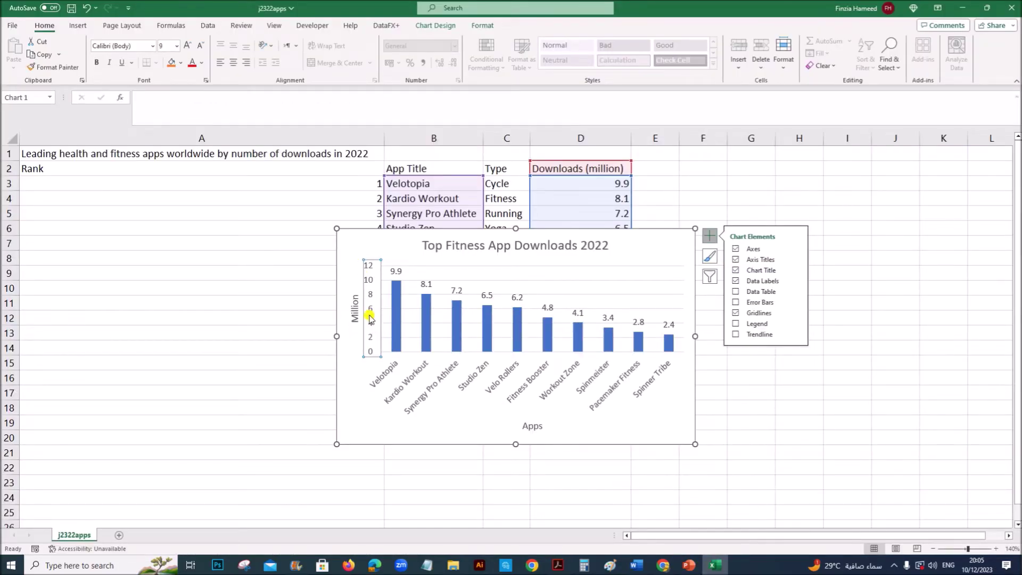
right_click(370, 296)
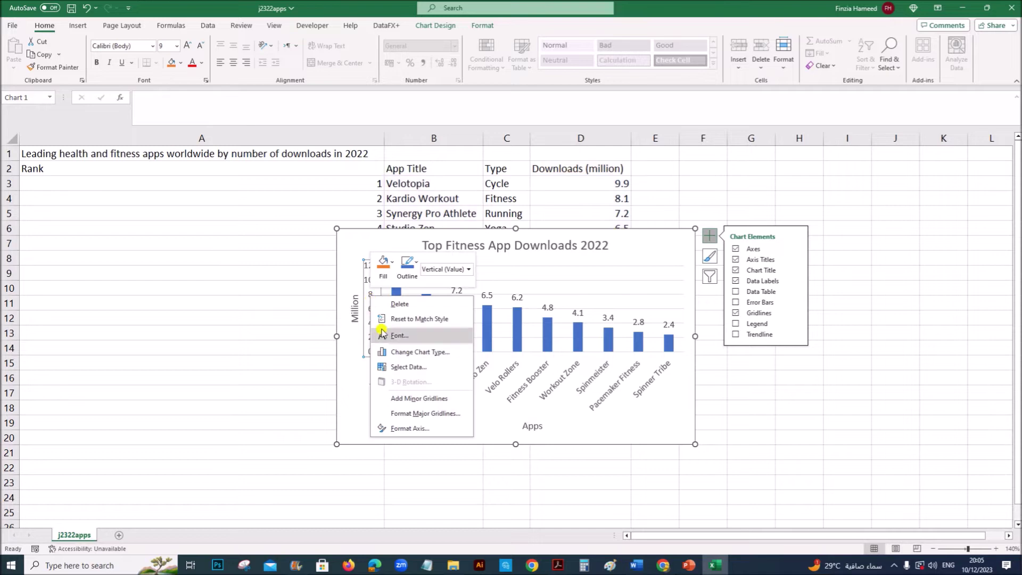
left_click(399, 425)
left_click(958, 230)
left_click_drag(964, 244, 941, 245)
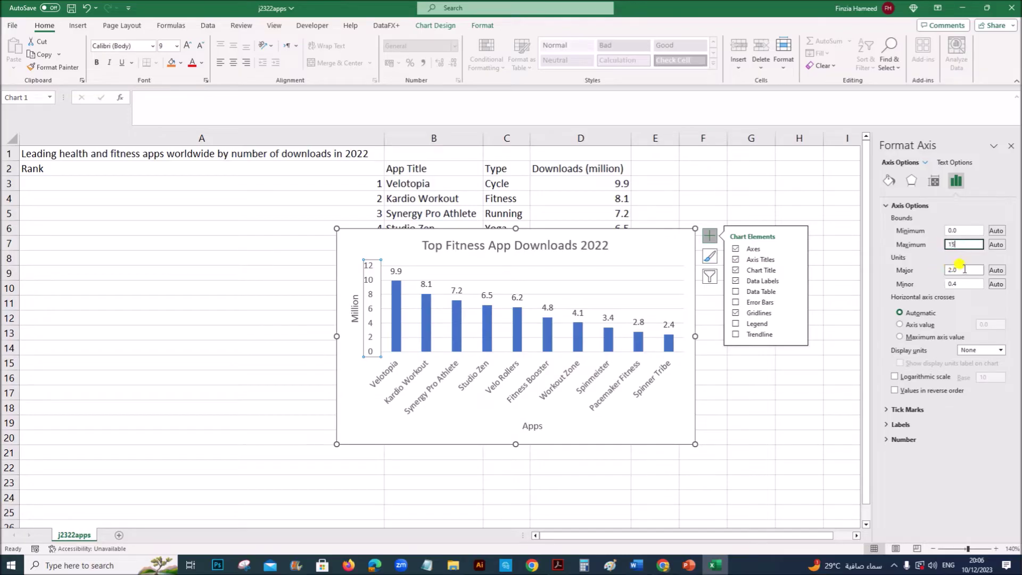
left_click_drag(961, 270, 937, 269)
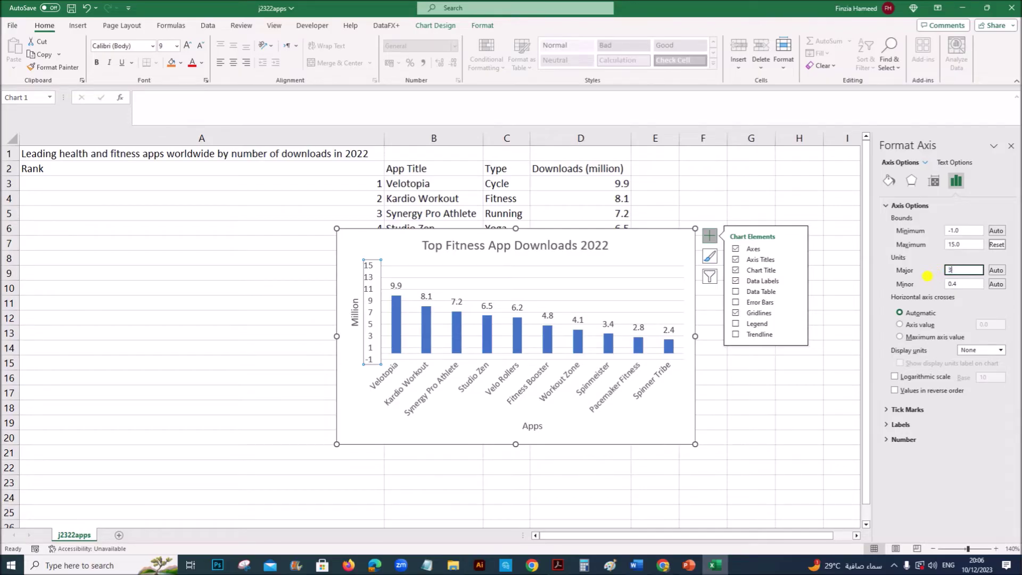
left_click(758, 434)
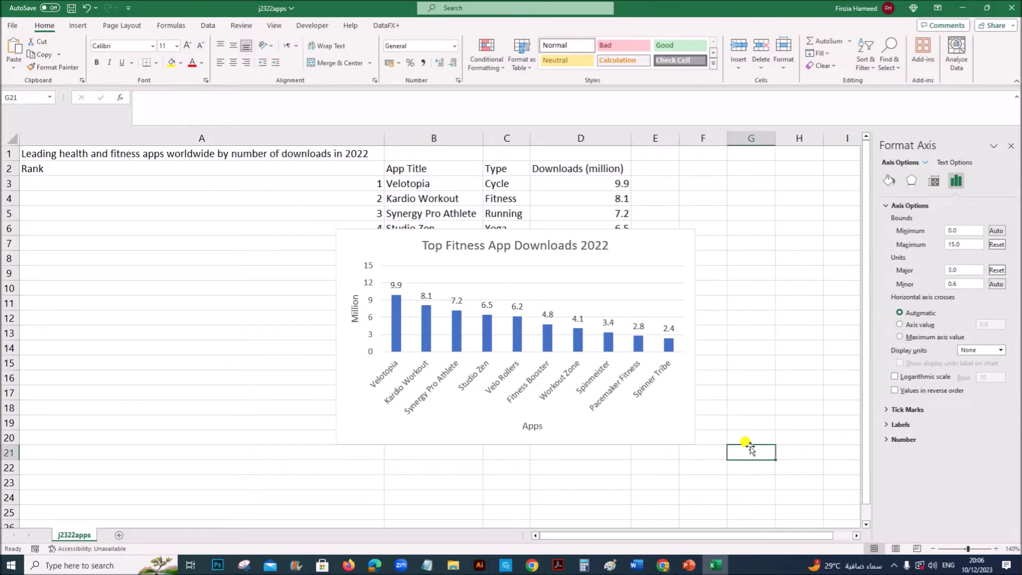
Read question 28 in the exam paper and copy the whole chart in Excel
left_click(557, 566)
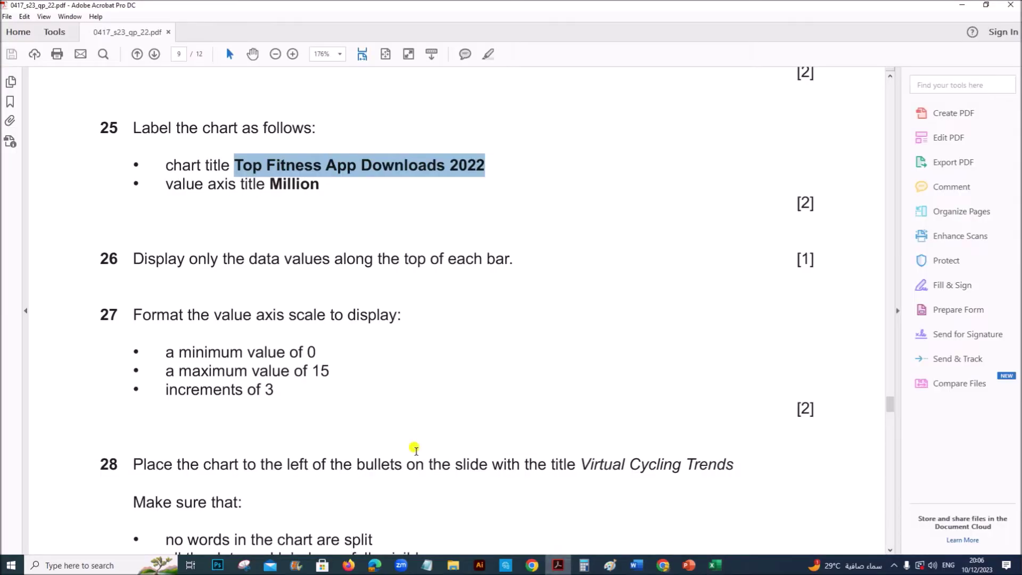
scroll(415, 449, "down", 3)
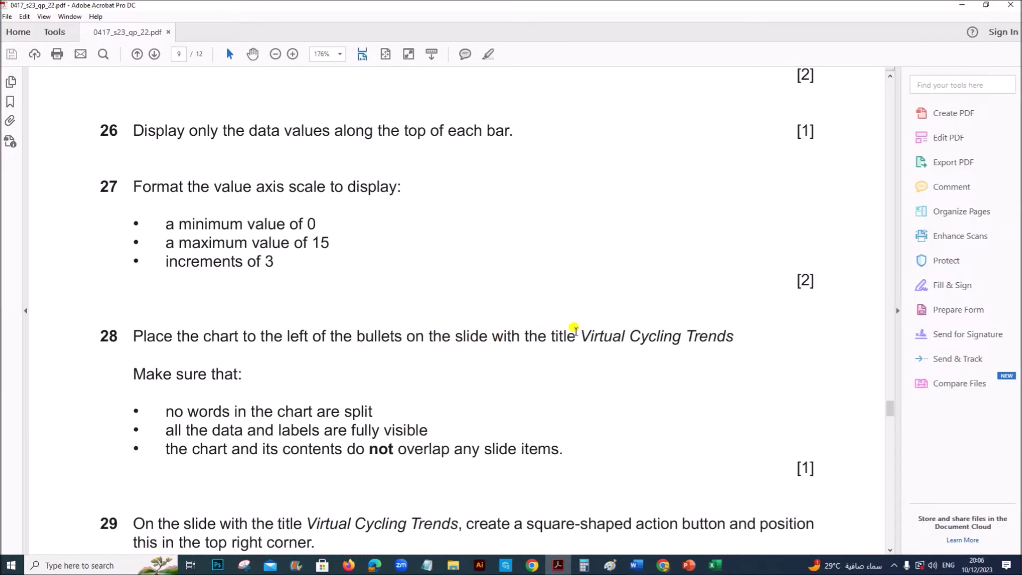
left_click(715, 565)
left_click(572, 434)
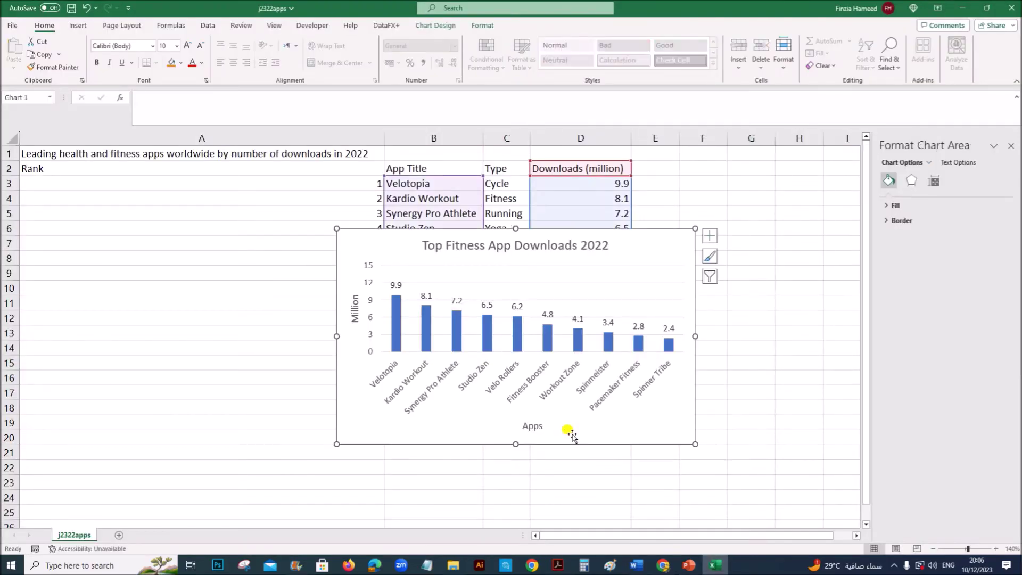
Switch to PowerPoint and narrow the bullet text box on the Virtual Cycling Trends slide to the slide's right half, about 14 cm wide
left_click(689, 565)
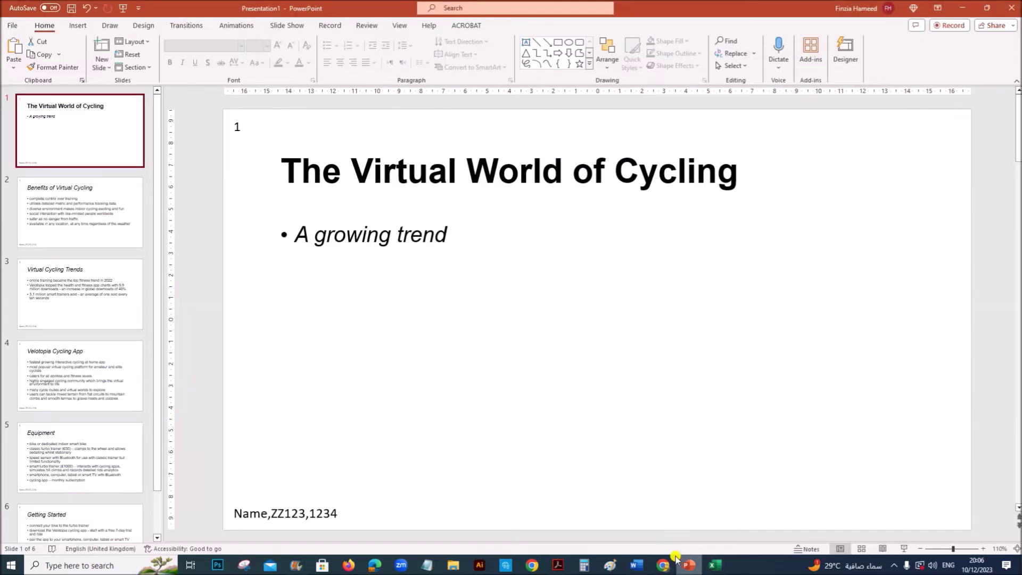
left_click(74, 301)
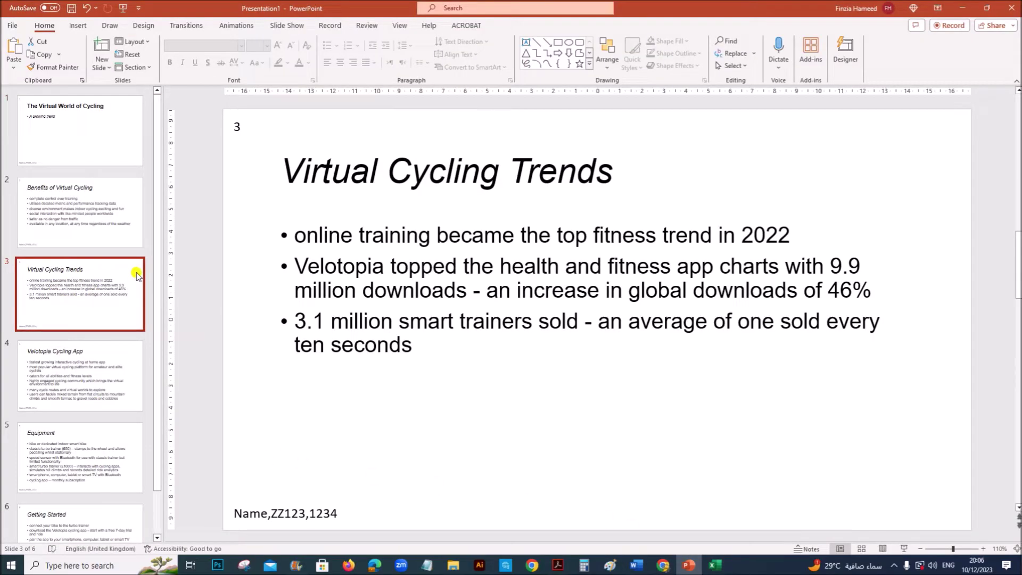
left_click(426, 321)
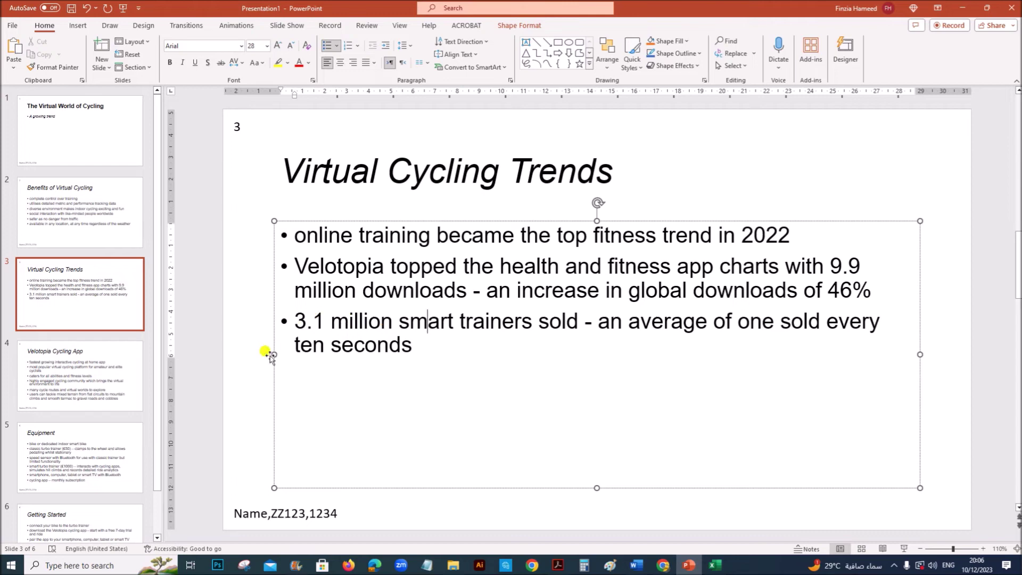
left_click_drag(273, 355, 601, 355)
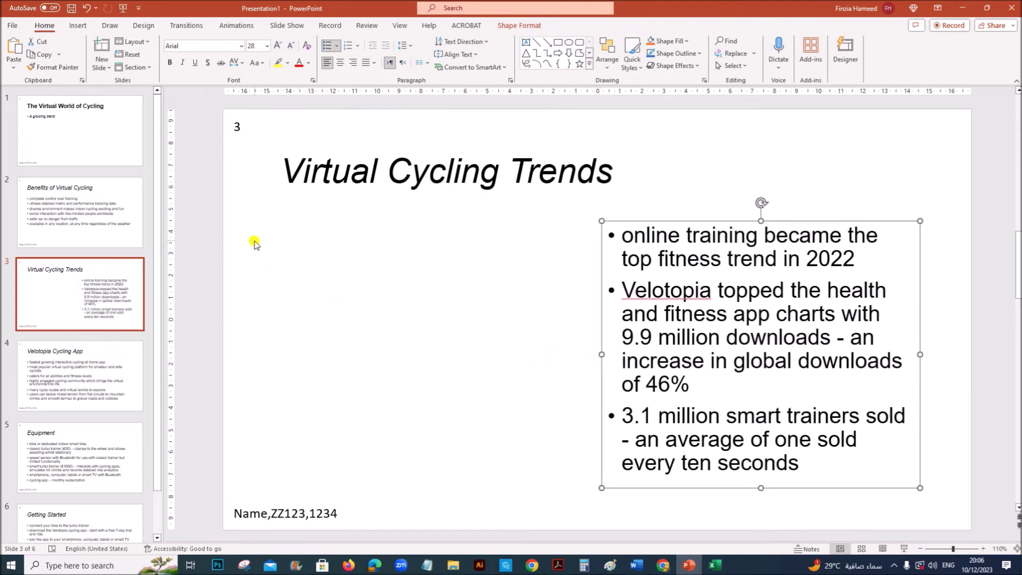
Paste the chart onto the Virtual Cycling Trends slide and fit it beside the bullets, about 15 cm wide and 11 cm tall, without overlap
left_click(278, 241)
key("ctrl+v")
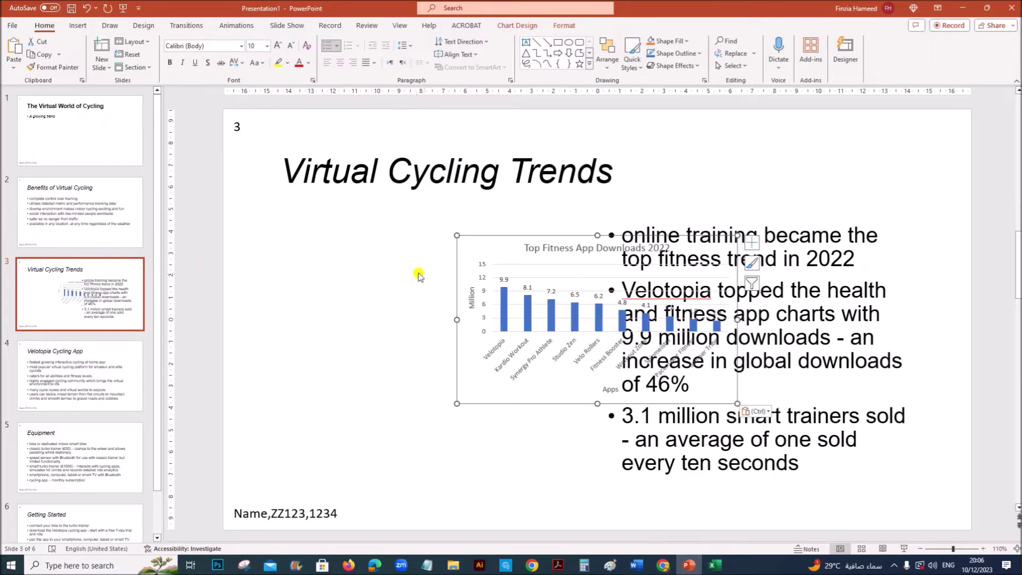
left_click_drag(458, 235, 266, 228)
left_click_drag(527, 384, 580, 472)
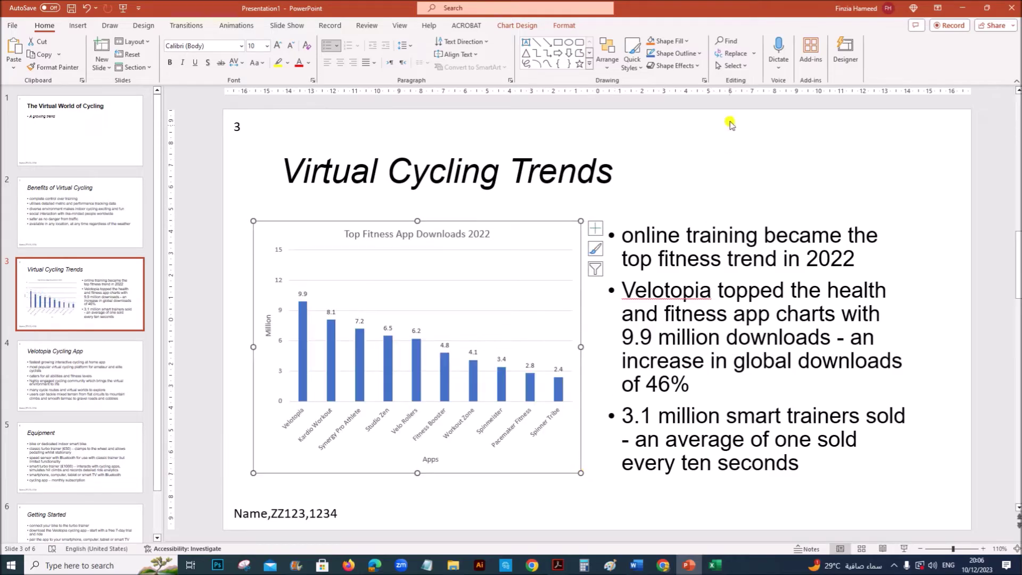
Read the action button requirements in question 29 of the exam paper and return to the presentation
left_click(558, 565)
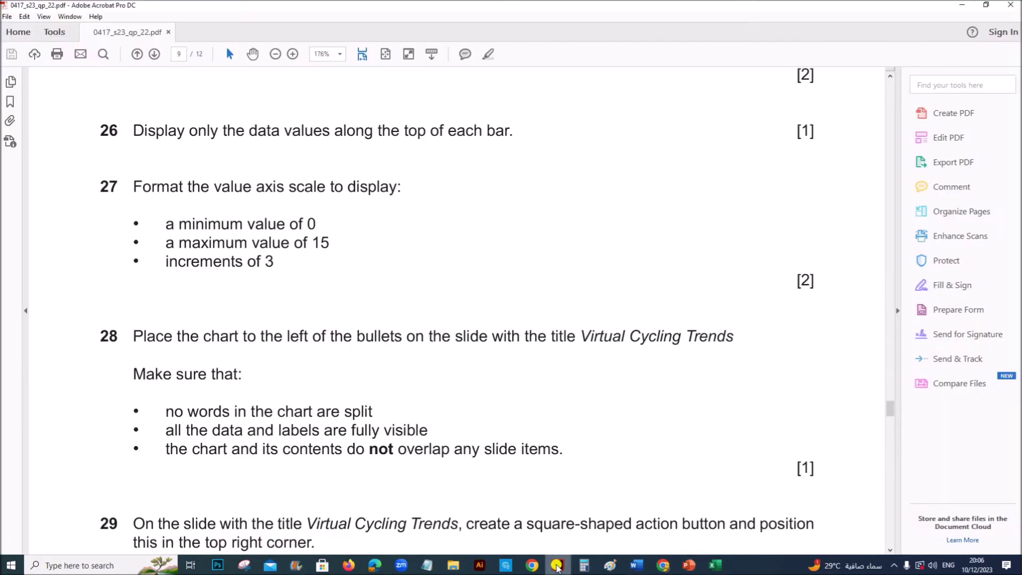
scroll(442, 423, "down", 1)
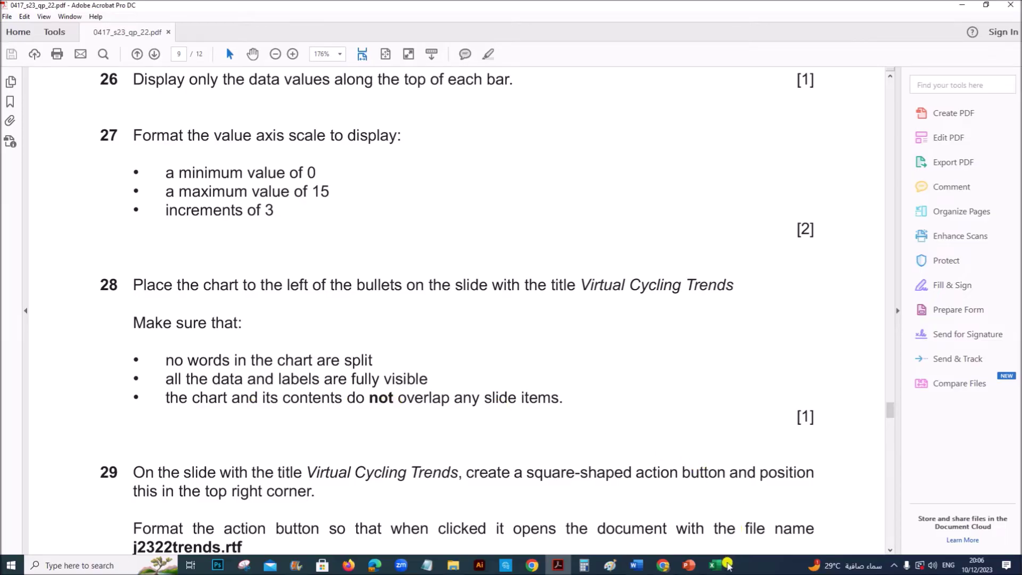
left_click(688, 565)
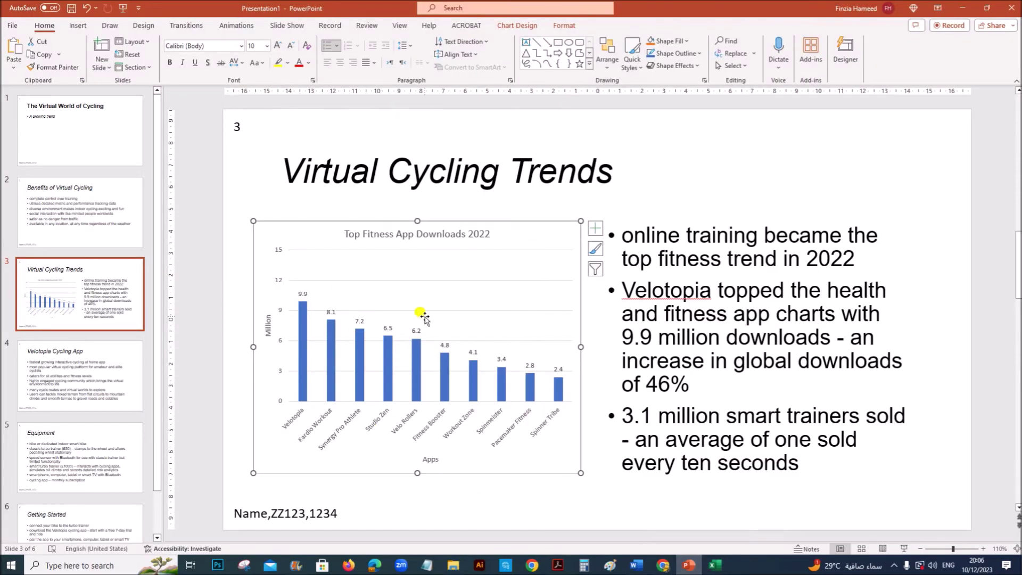
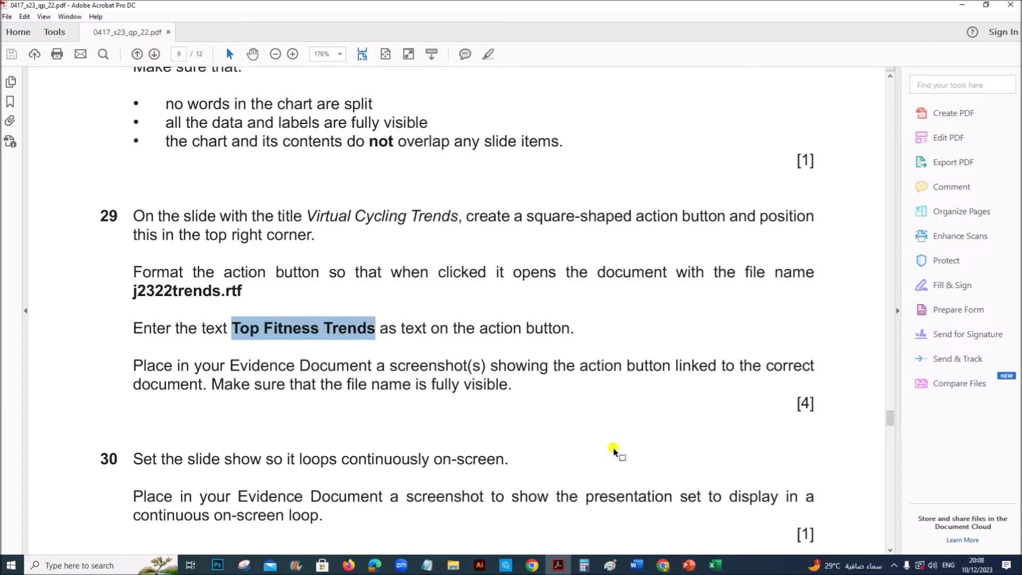
Add the text Top Fitness Trends to the square action button on the Virtual Cycling Trends slide in PowerPoint
left_click(691, 566)
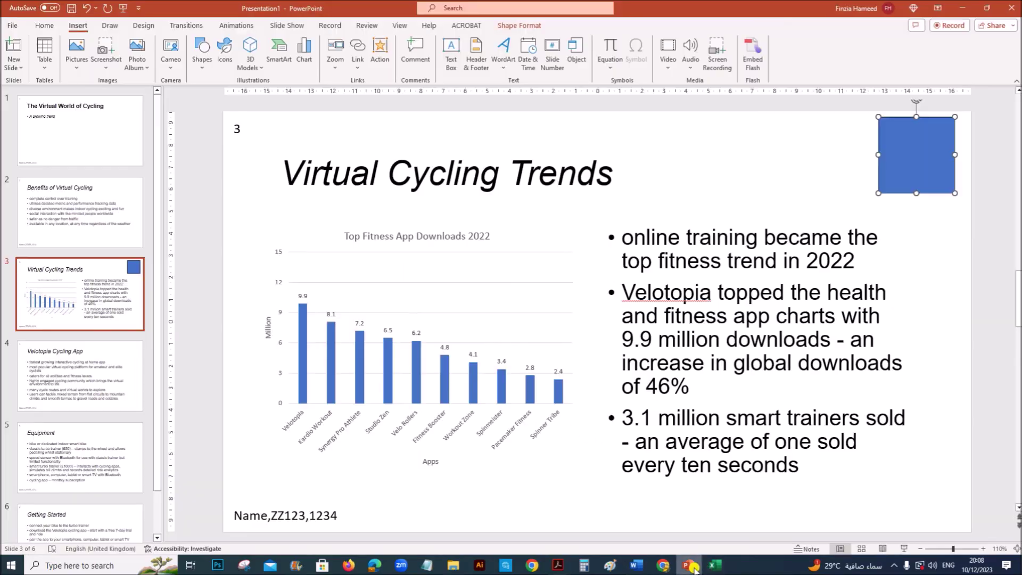
right_click(916, 175)
left_click(894, 263)
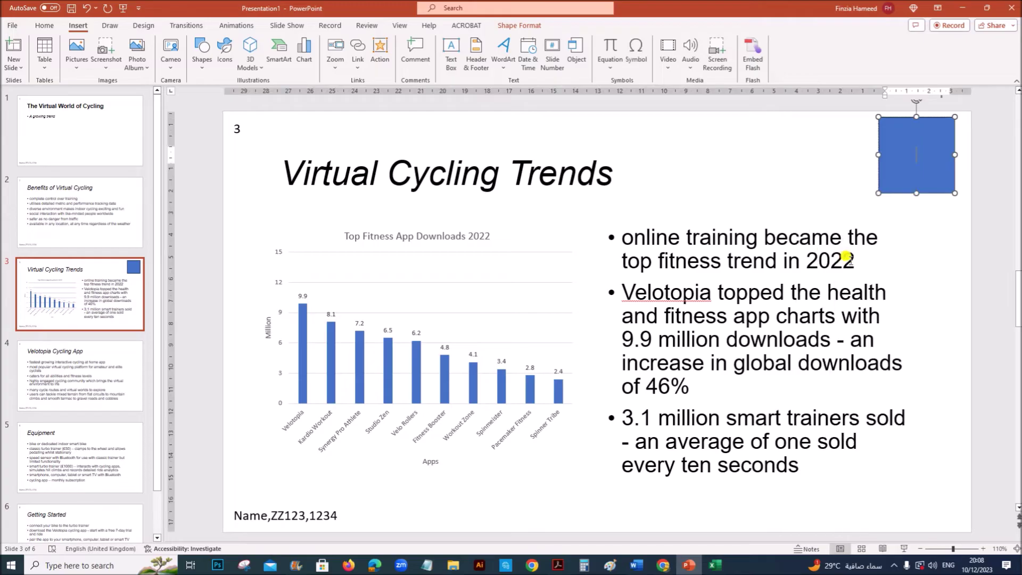
type("Top Fitness Trends")
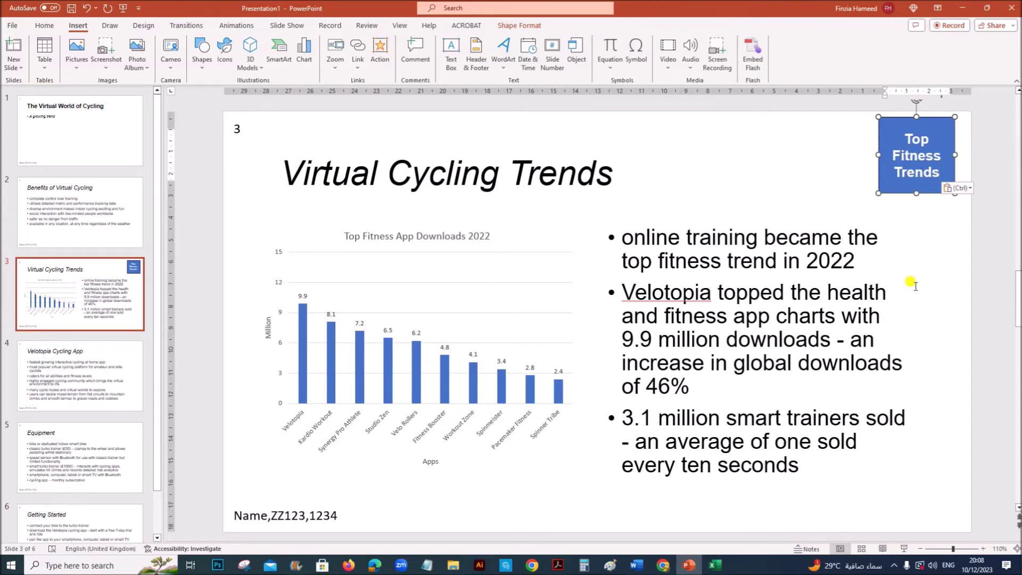
left_click(926, 376)
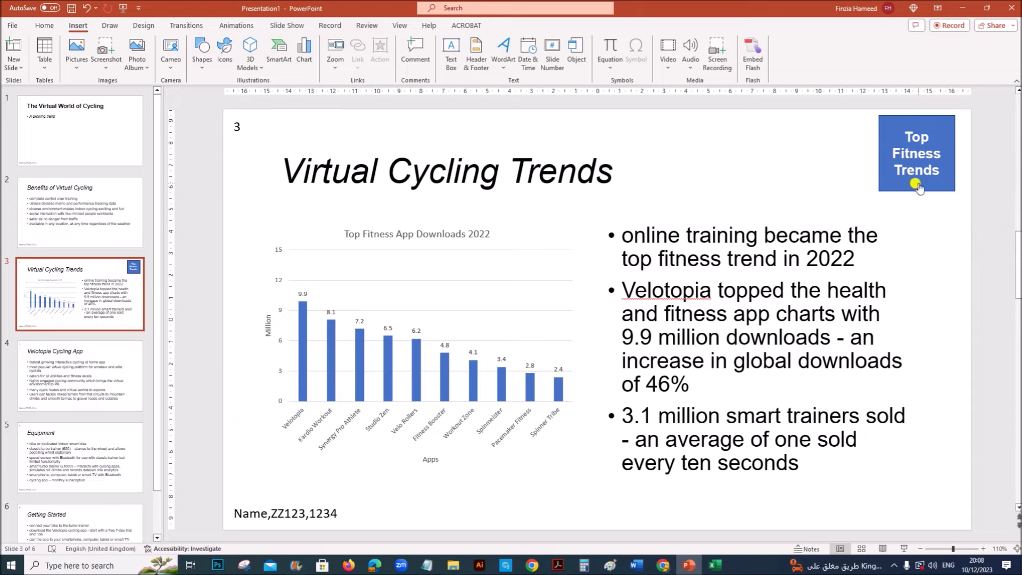
Test the action button's link by opening the j2322trends document, close the document and return to the exam paper
left_click(914, 155, "ctrl")
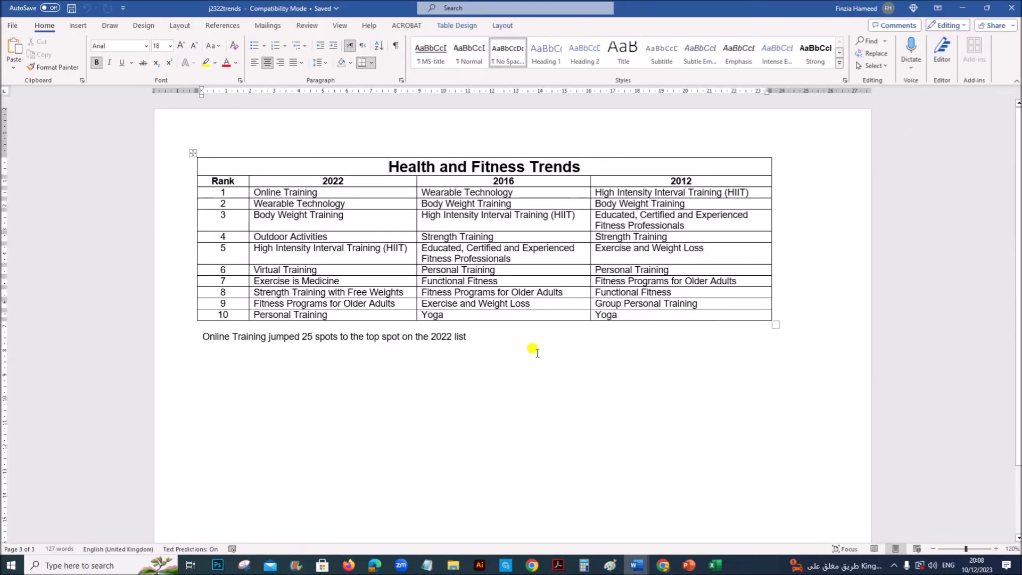
left_click(1011, 14)
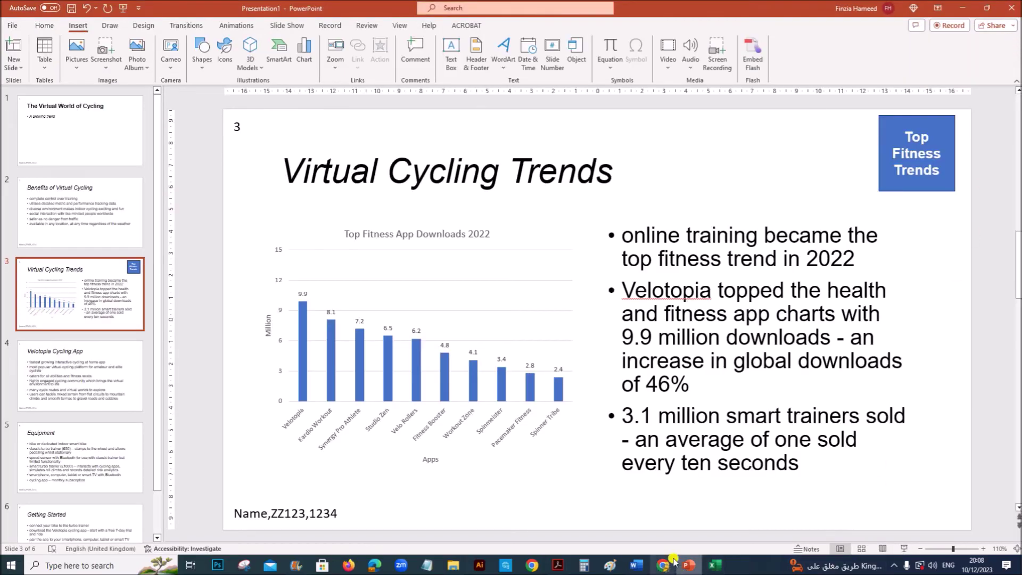
left_click(558, 564)
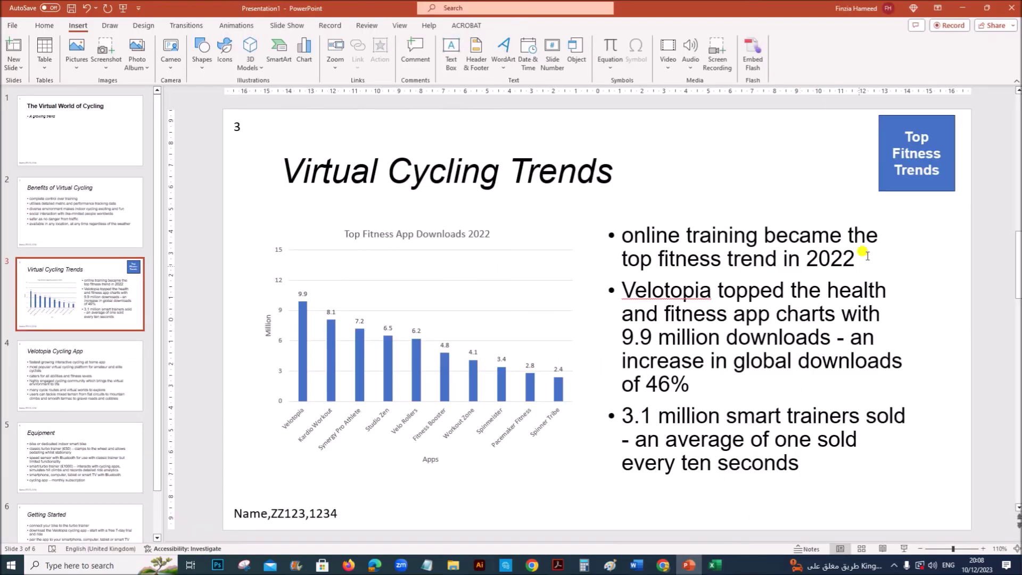
left_click(906, 191)
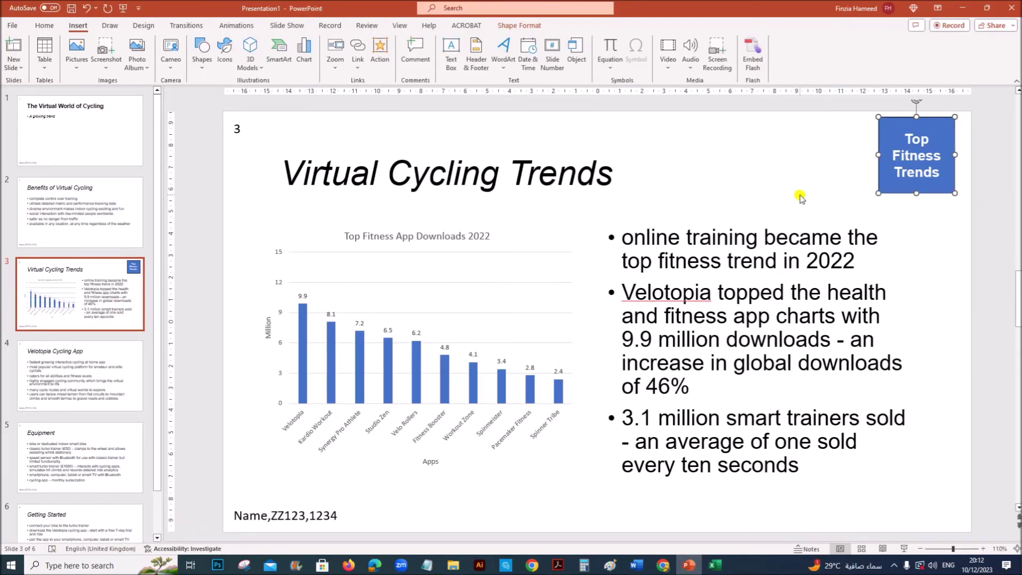
mouse_move(894, 143)
left_click(890, 236)
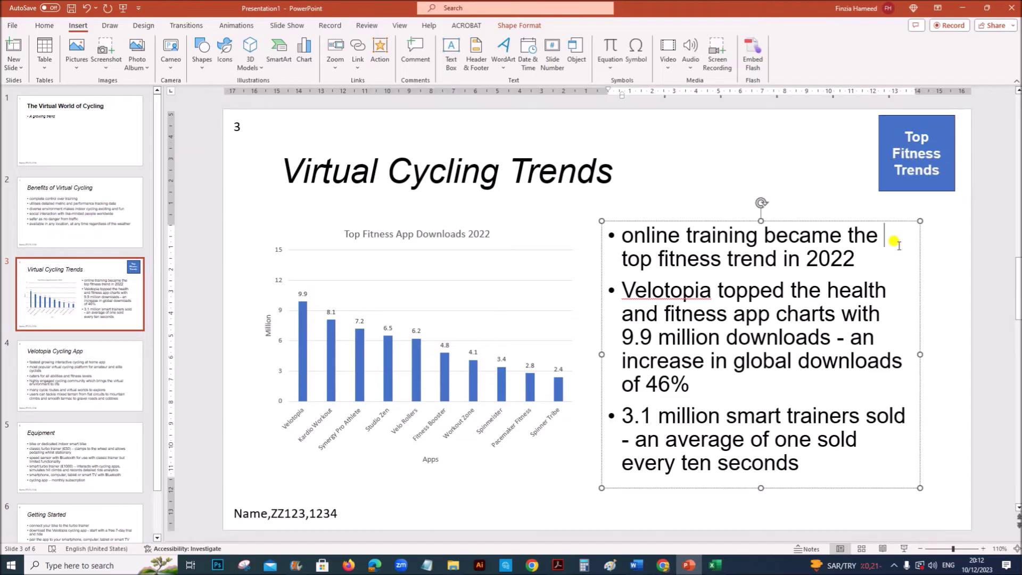
Capture the action button with its settings showing the j2322trends.rtf link in Snipping Tool and paste it under Step 29 evidence in Word
left_click(888, 178)
left_click(376, 43)
left_click_drag(519, 171, 778, 136)
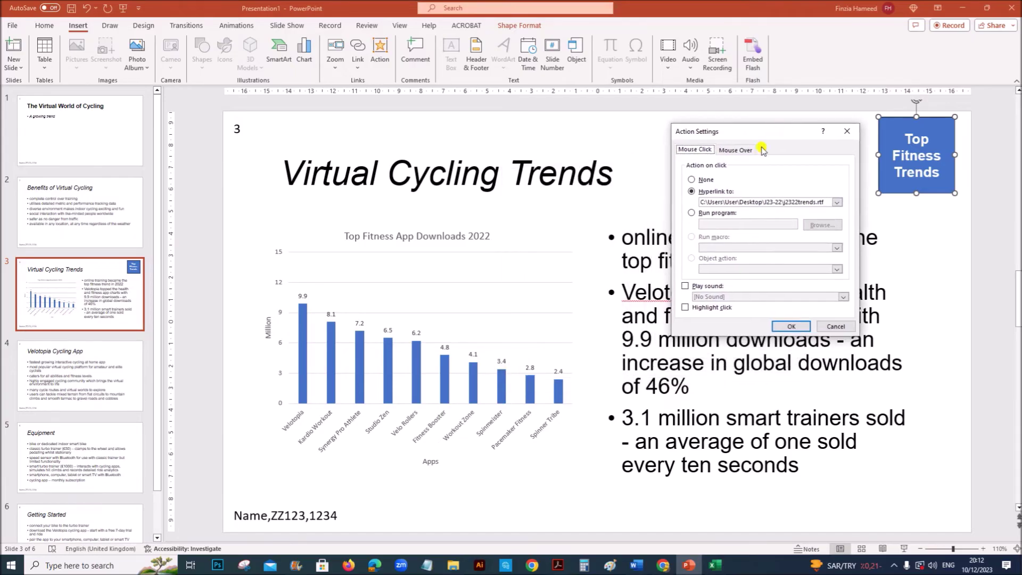
left_click(245, 565)
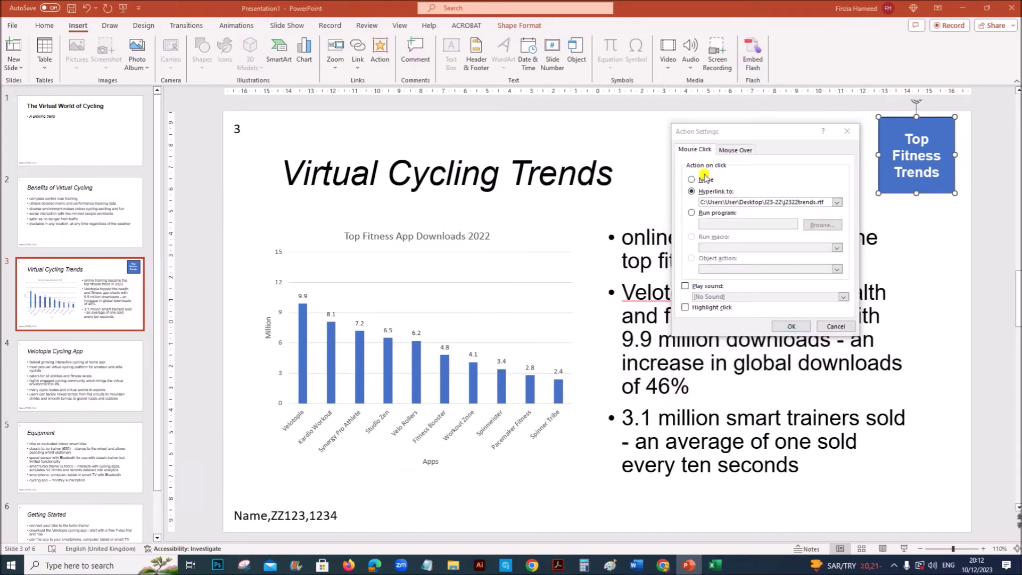
left_click(757, 347)
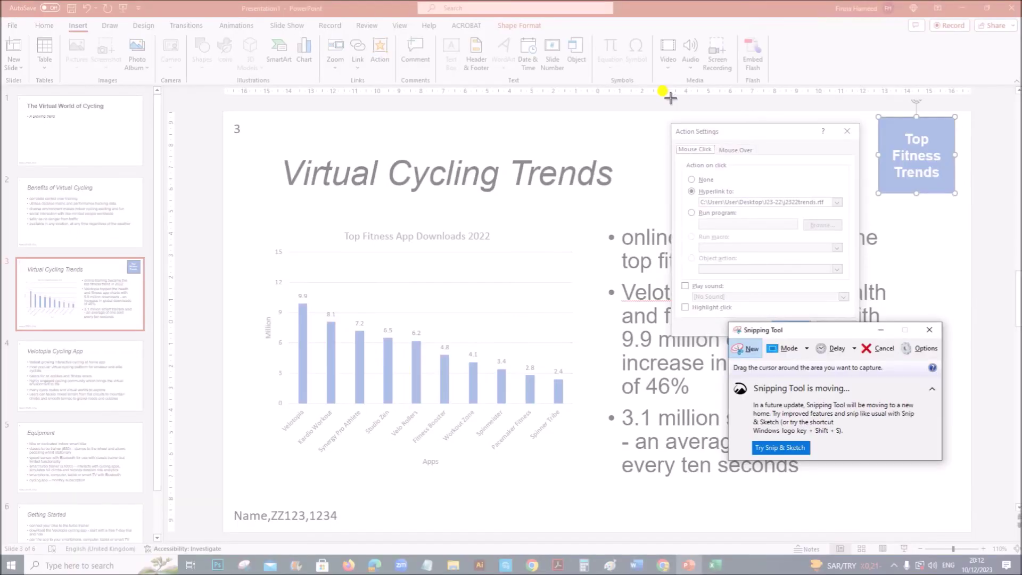
left_click_drag(666, 110, 958, 341)
left_click(636, 565)
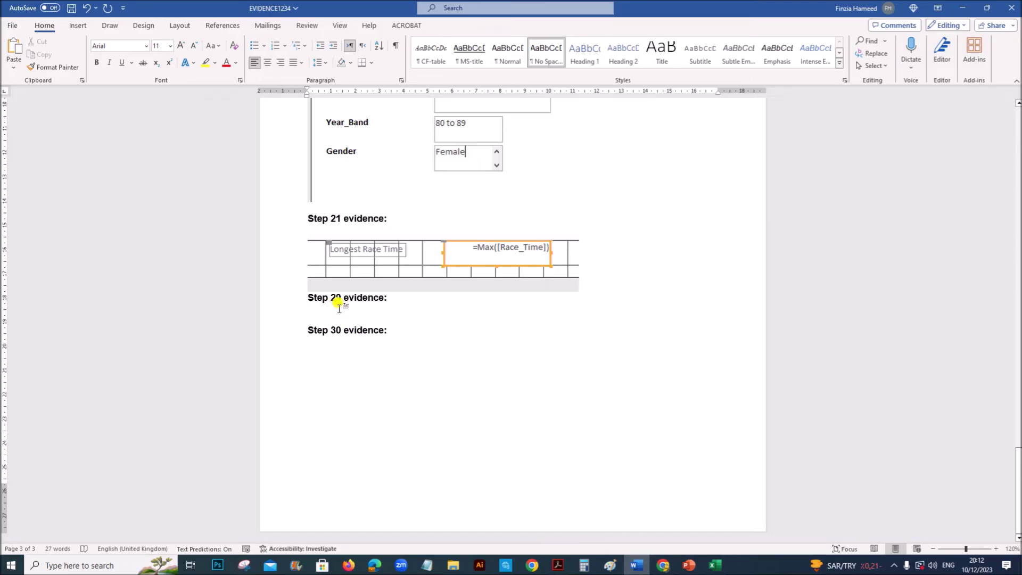
key("ctrl+v")
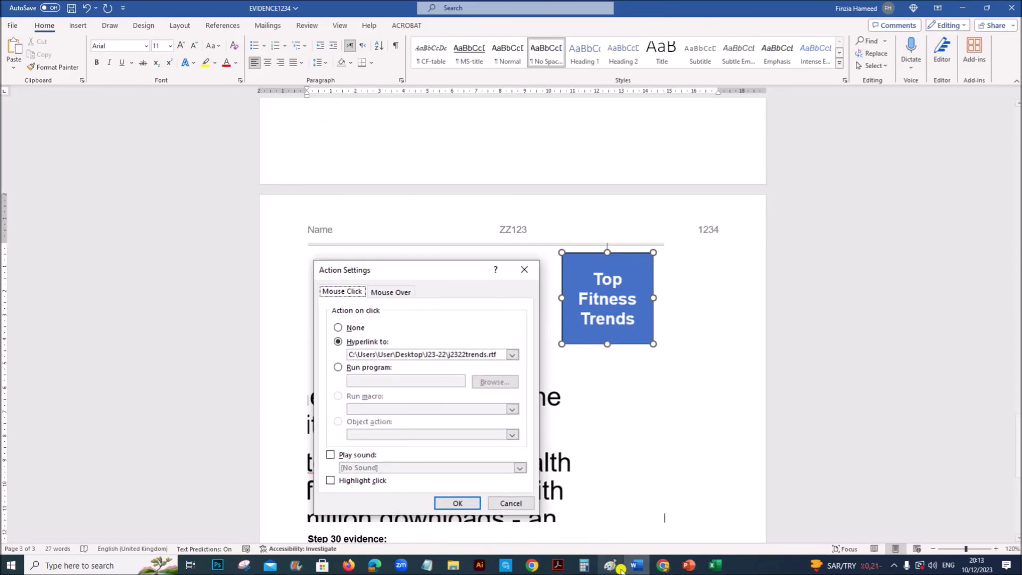
Switch to the exam paper in Acrobat and read the slide show requirements of question 30
left_click(568, 566)
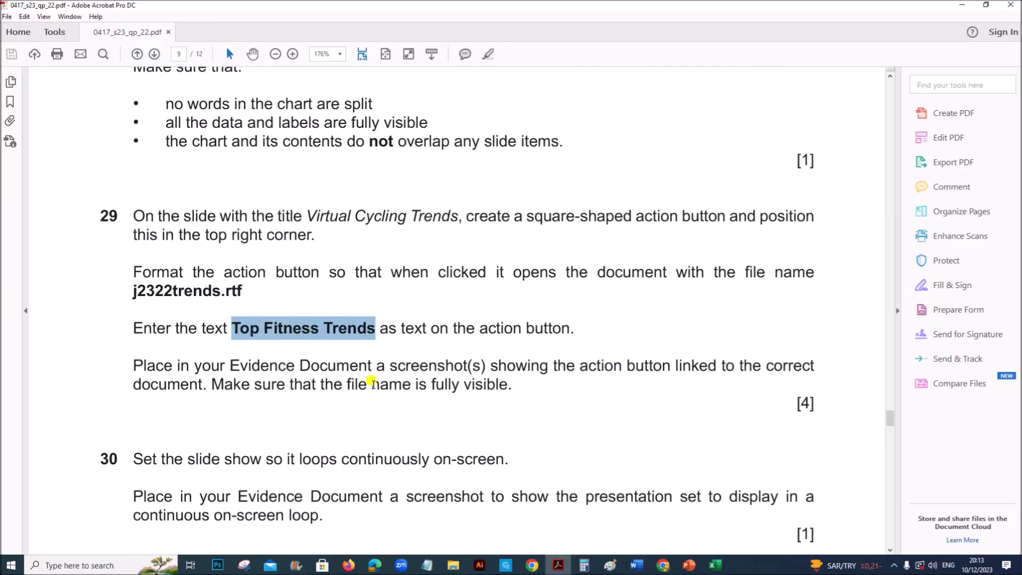
scroll(372, 381, "down", 8)
scroll(369, 379, "down", 2)
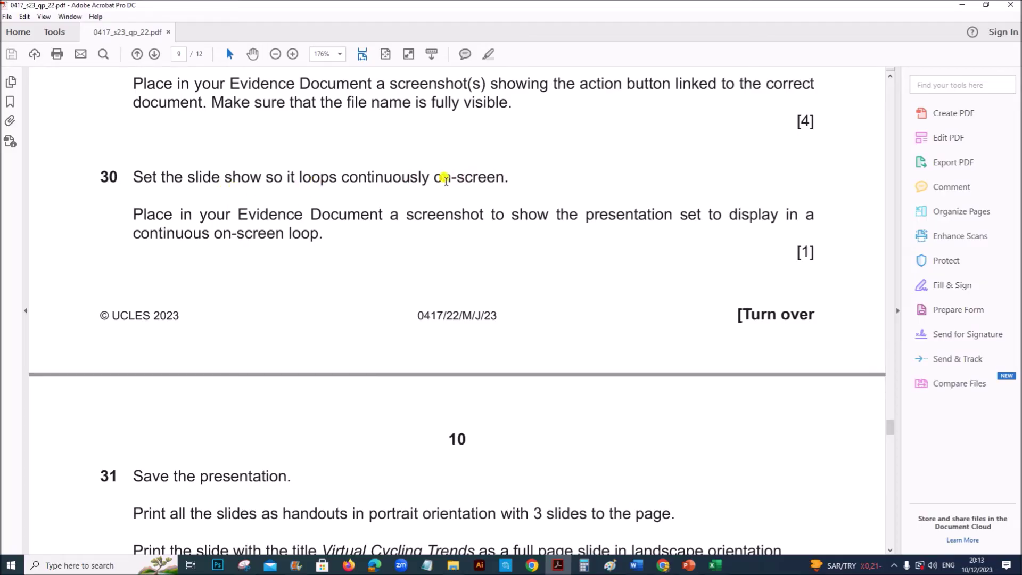
Switch to PowerPoint, confirm the action button's settings and set the slide show to loop continuously until Esc
left_click(687, 567)
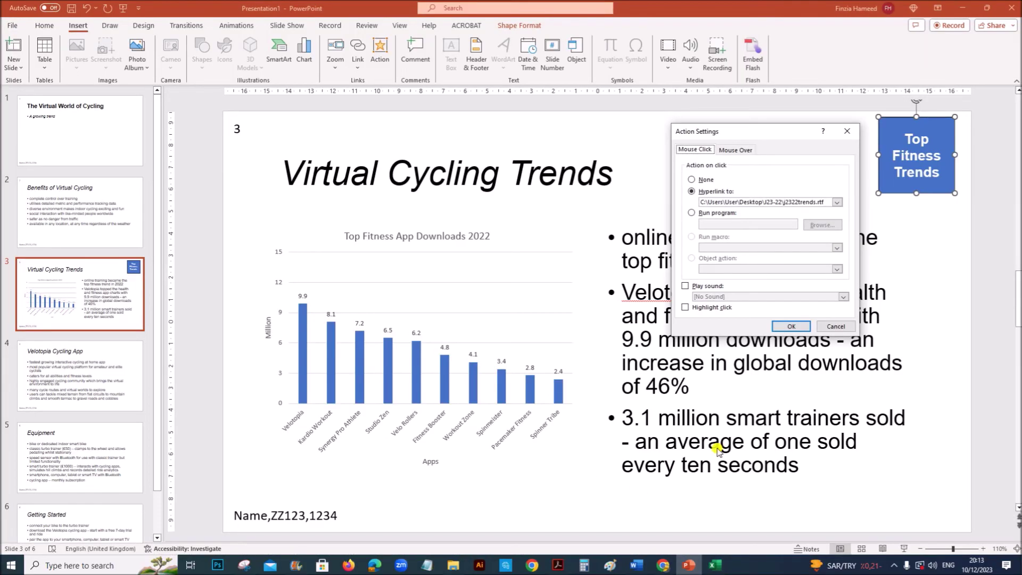
left_click(788, 327)
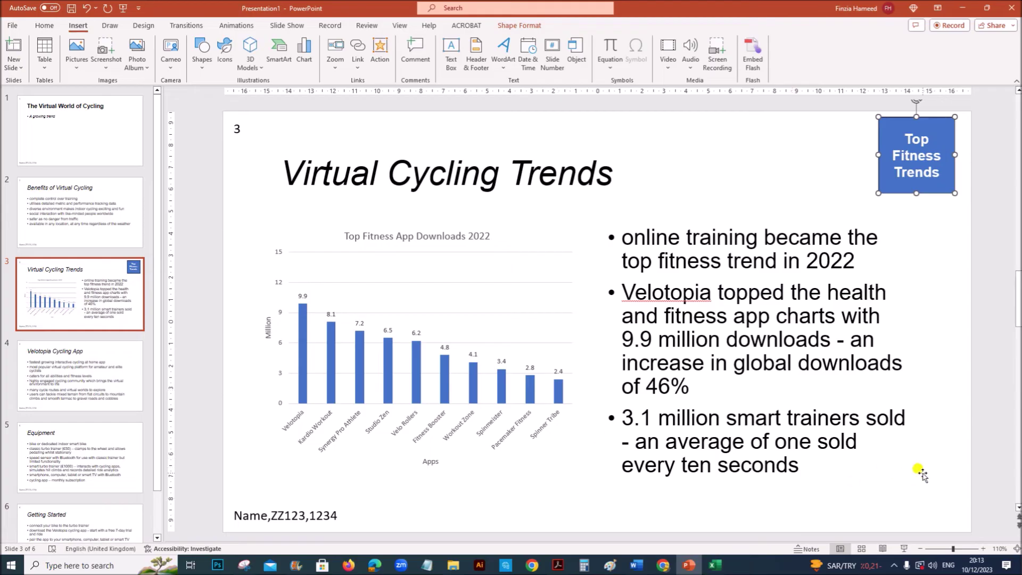
left_click(962, 470)
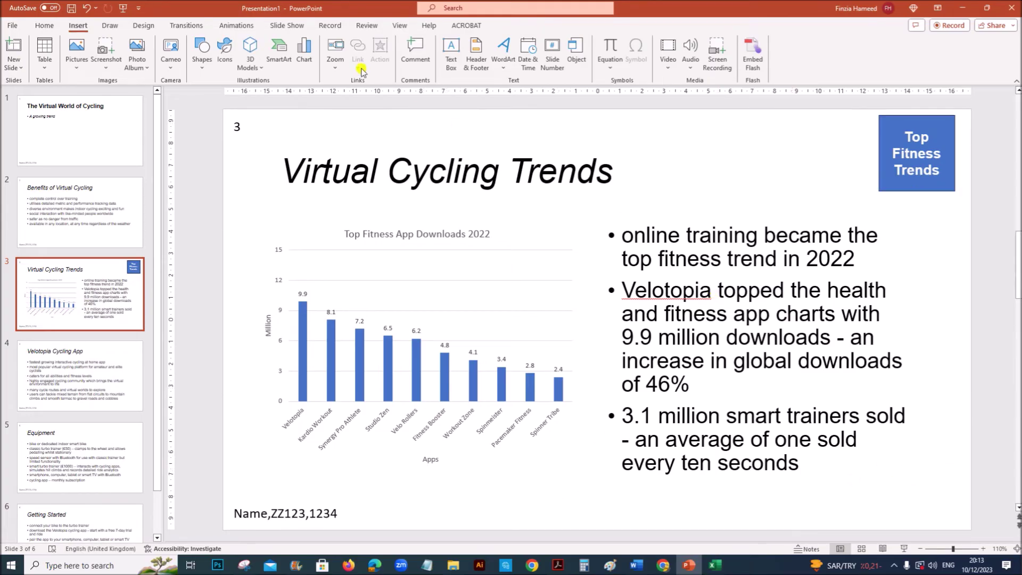
left_click(288, 25)
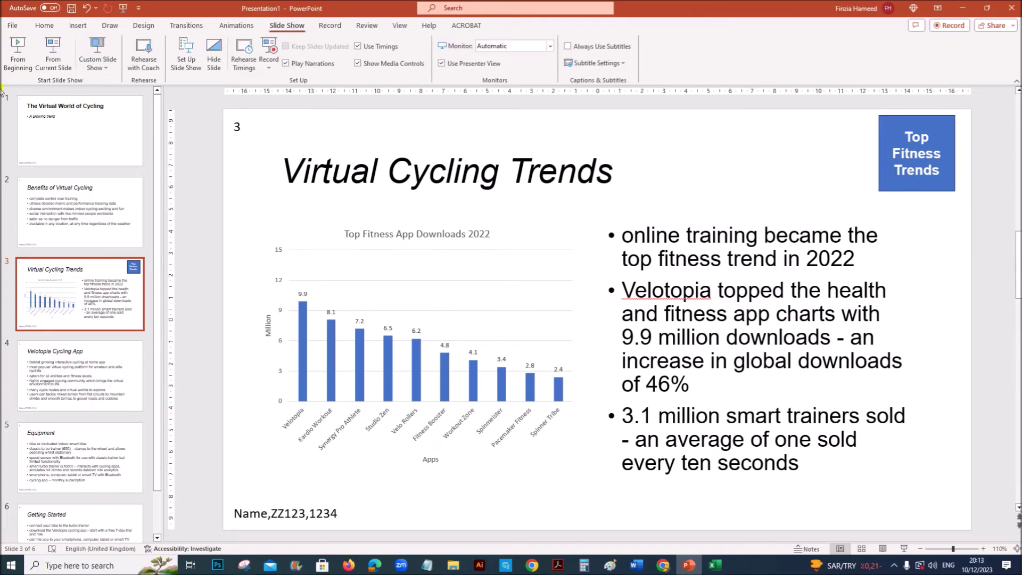
left_click(186, 56)
left_click_drag(461, 190, 426, 225)
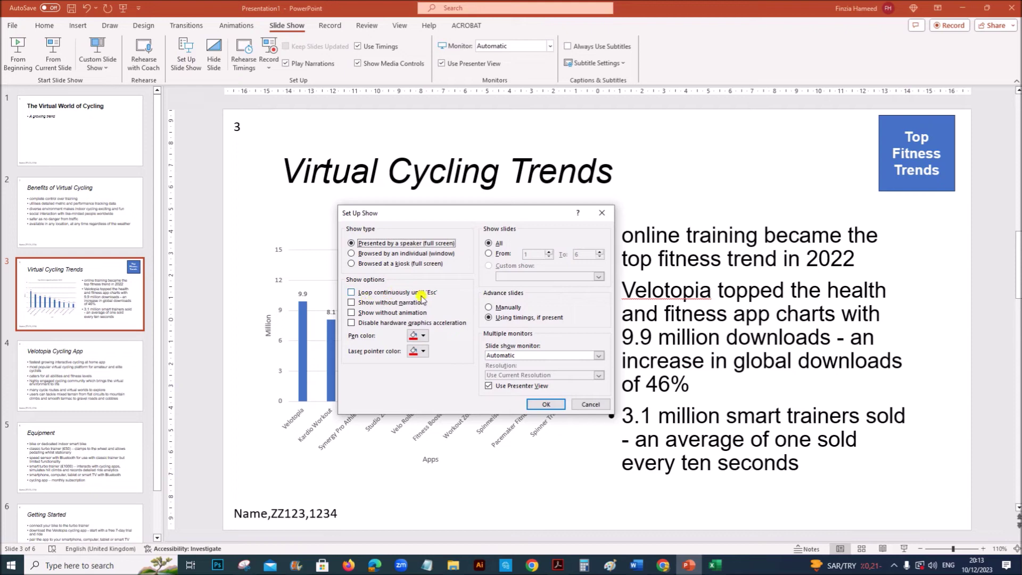
left_click(352, 293)
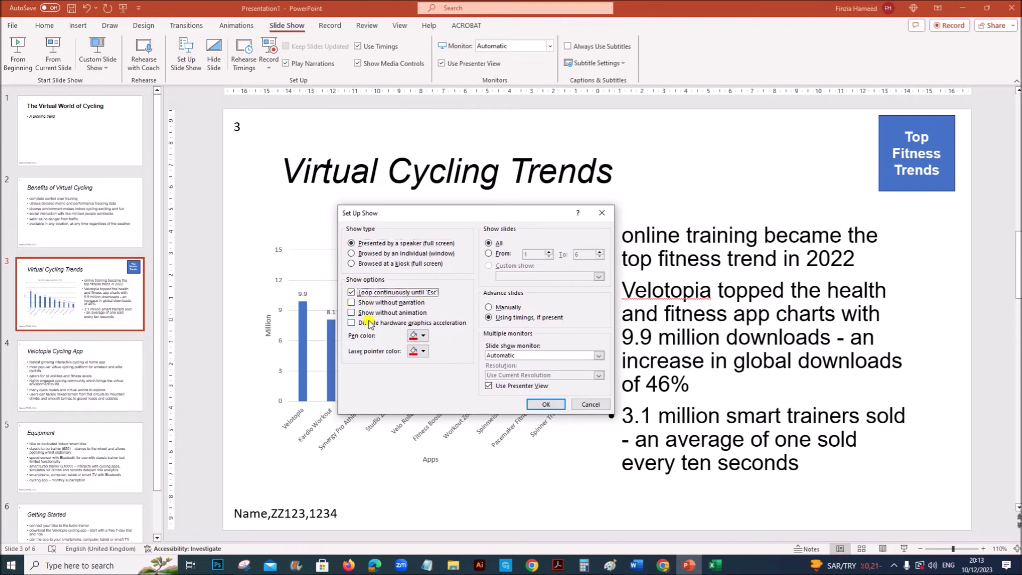
Check which screenshot question 30 of the exam paper in Acrobat asks for and return to the presentation in PowerPoint
left_click(558, 565)
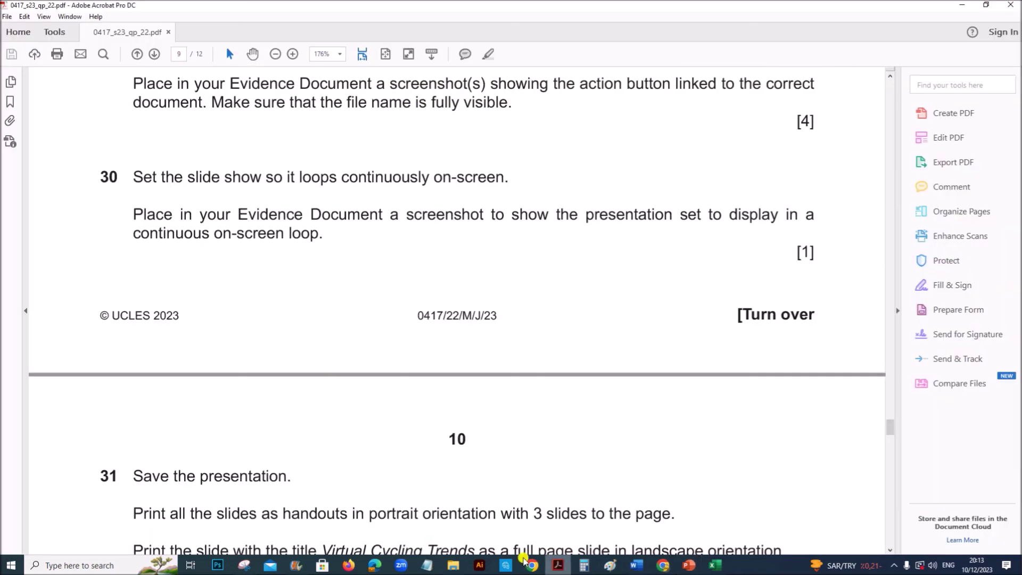
left_click_drag(281, 215, 721, 210)
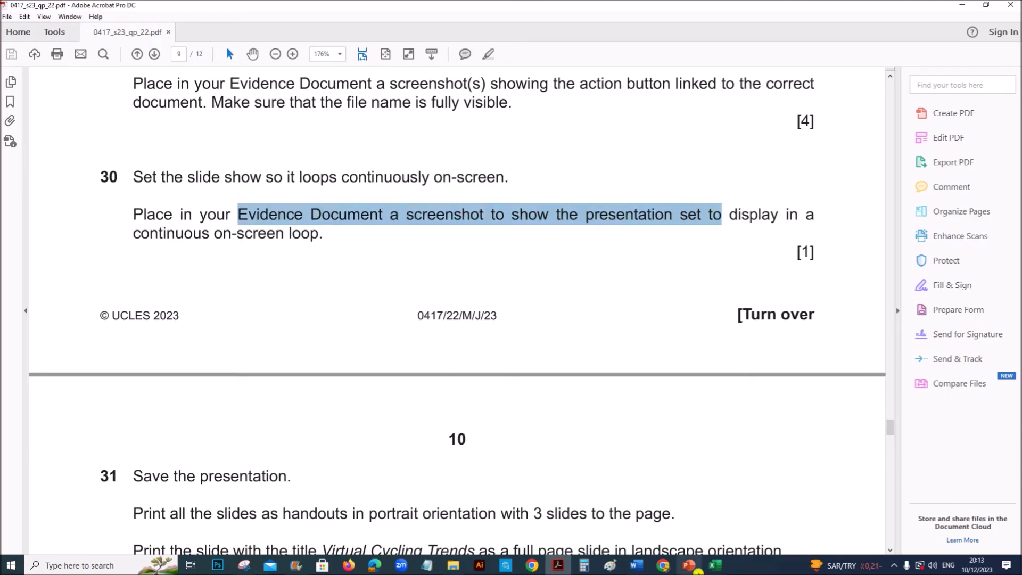
left_click(690, 568)
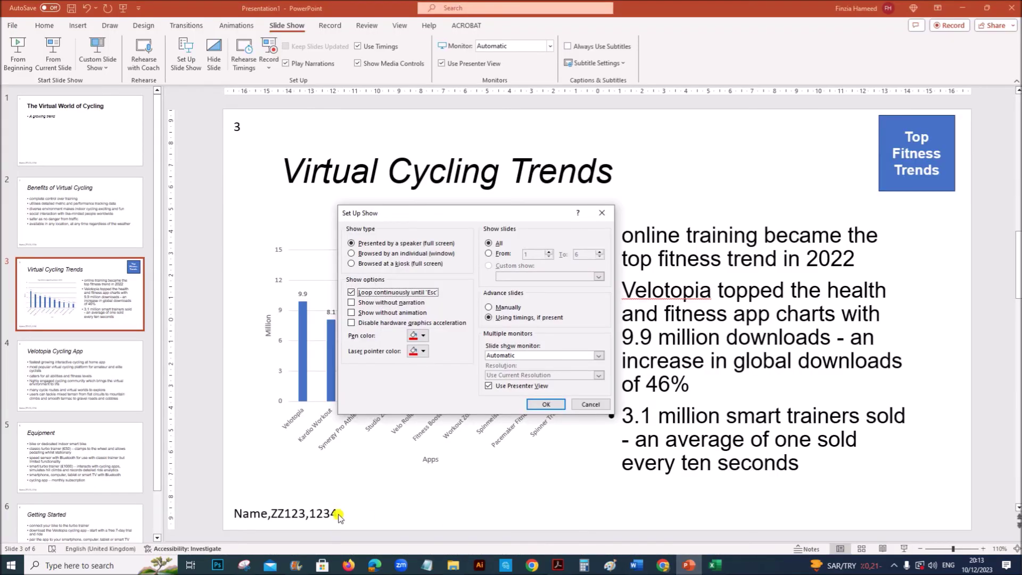
Capture the Set Up Show dialog with the continuous loop option in Snipping Tool and paste it under Step 30 evidence in Word
left_click(244, 565)
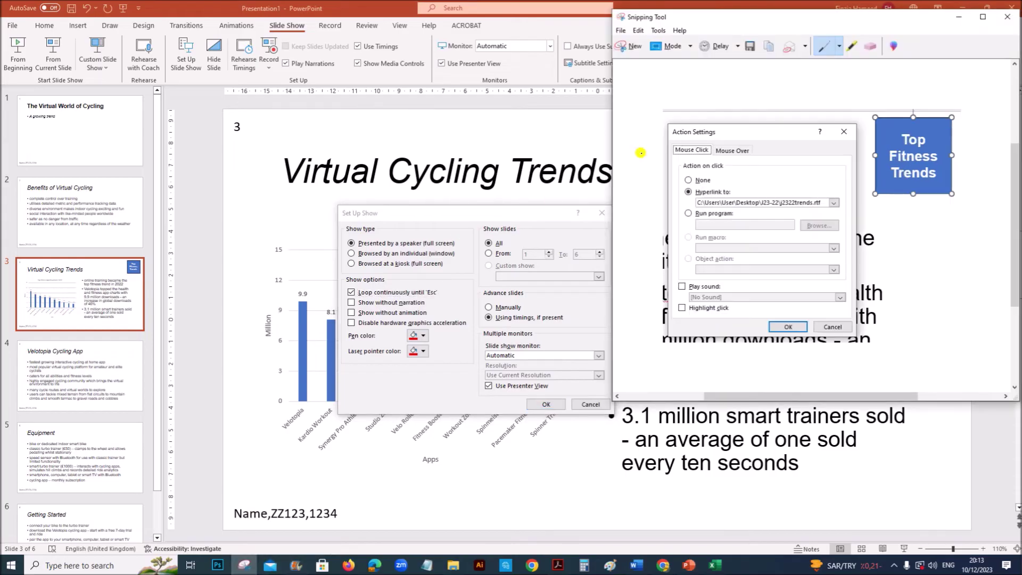
left_click(631, 54)
left_click_drag(333, 201, 615, 421)
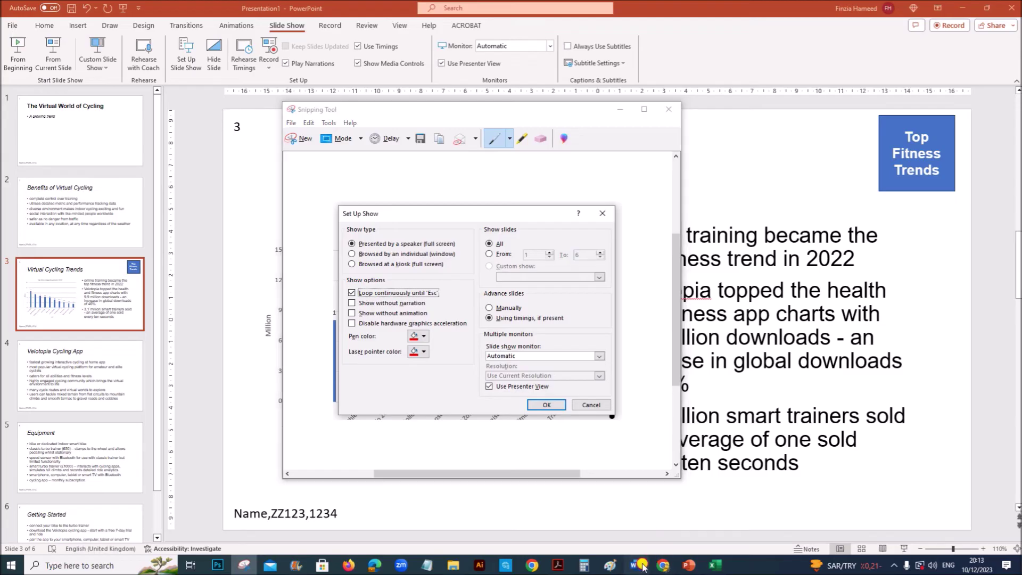
left_click(643, 567)
scroll(468, 445, "down", 4)
left_click(328, 287)
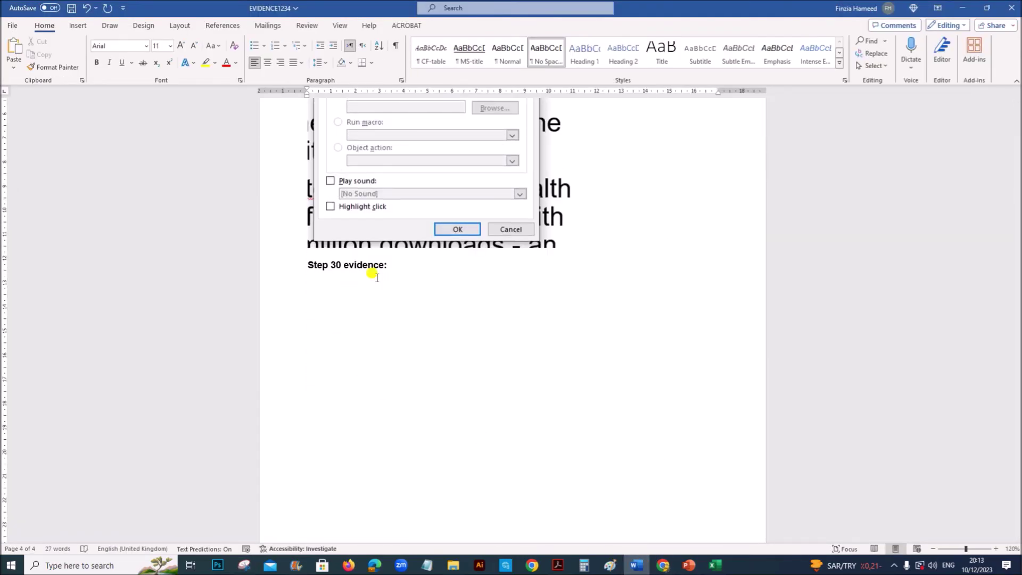
key("ctrl+v")
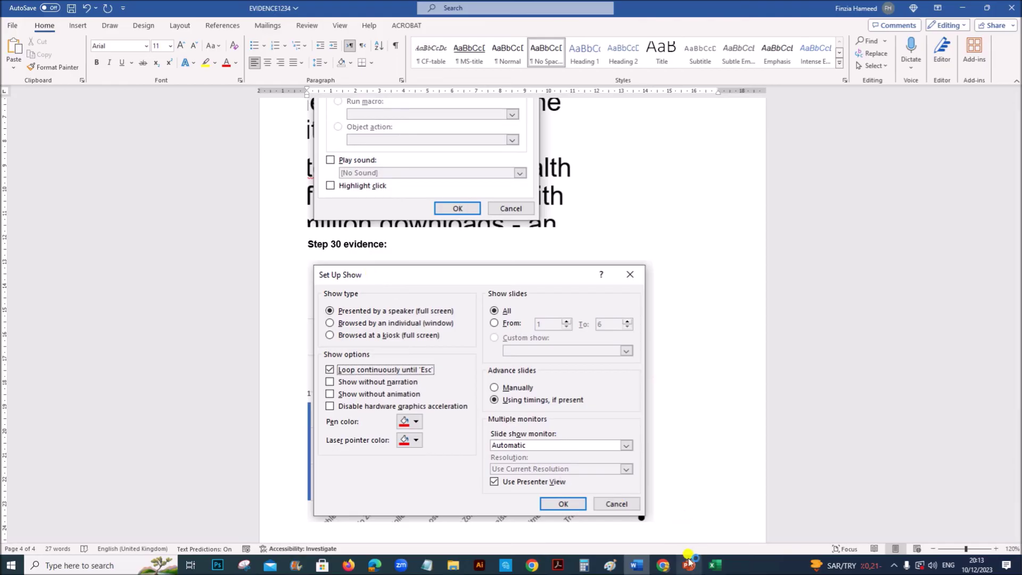
Confirm the looping show settings in PowerPoint and read the printing requirements of question 31 in the exam paper in Acrobat
left_click(688, 563)
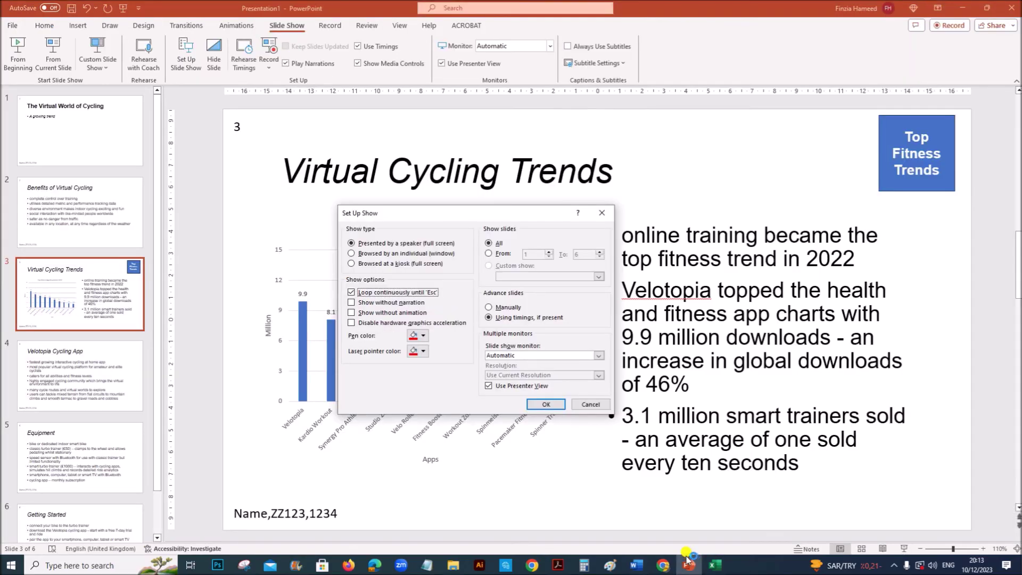
left_click(549, 404)
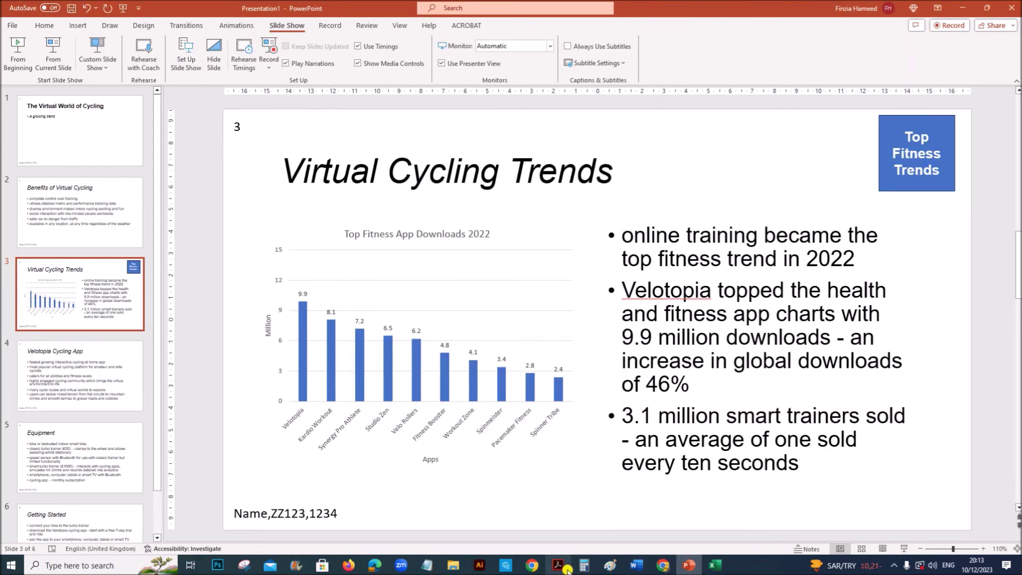
left_click(558, 565)
scroll(459, 411, "down", 3)
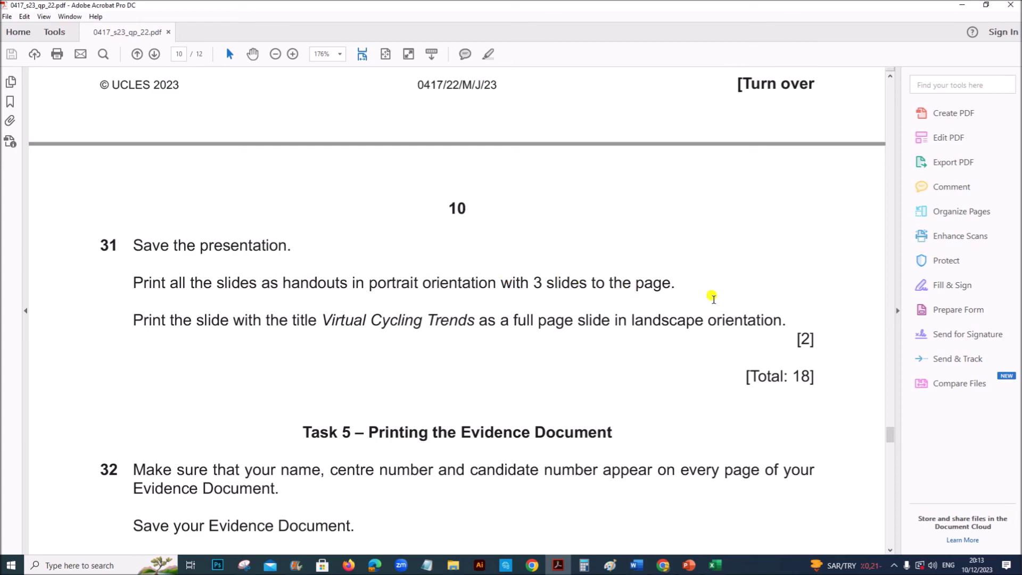
Switch to PowerPoint and set the presentation's print layout to handouts with 3 slides per page
left_click(689, 565)
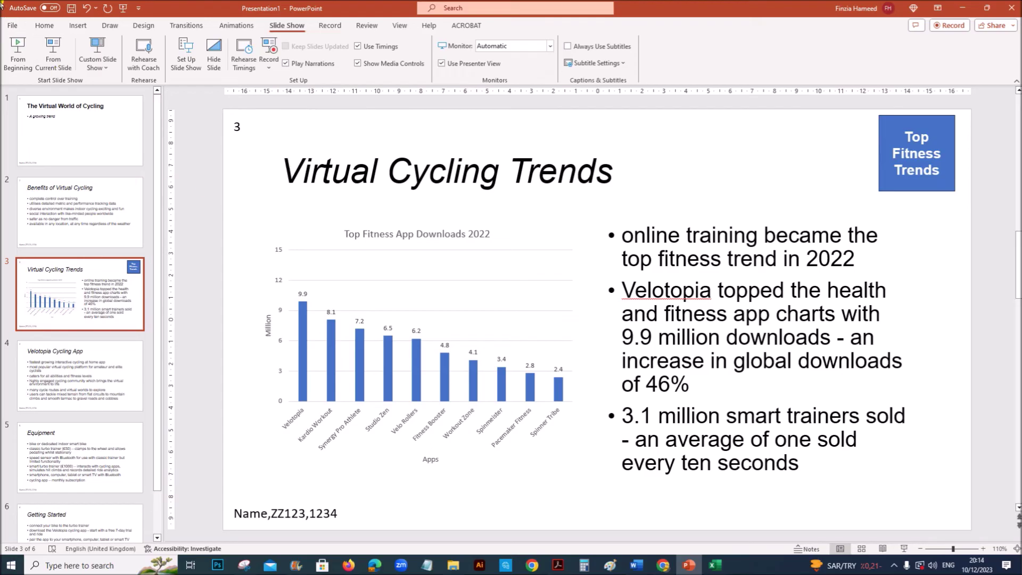
left_click(17, 28)
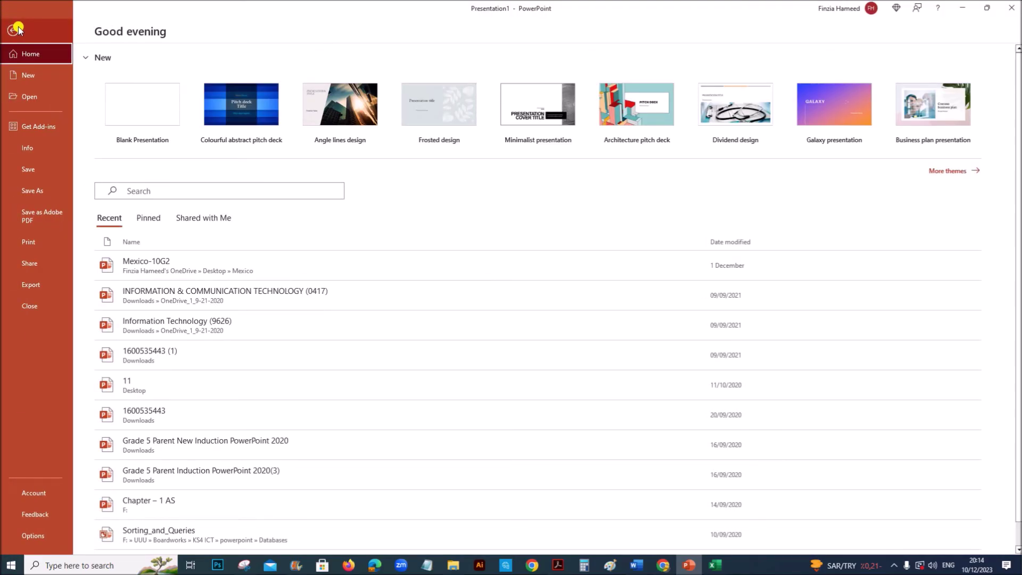
key("Return")
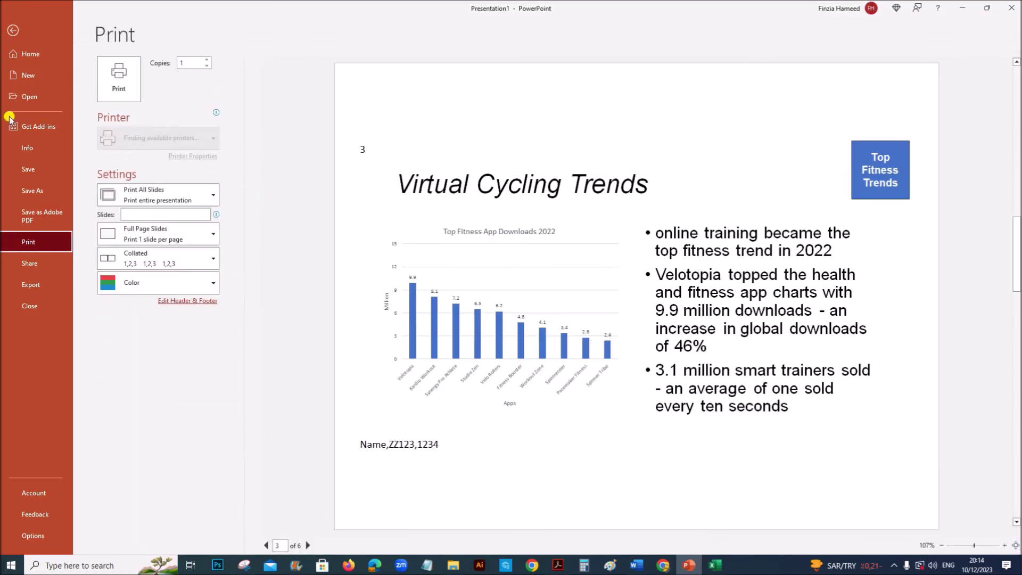
left_click(191, 242)
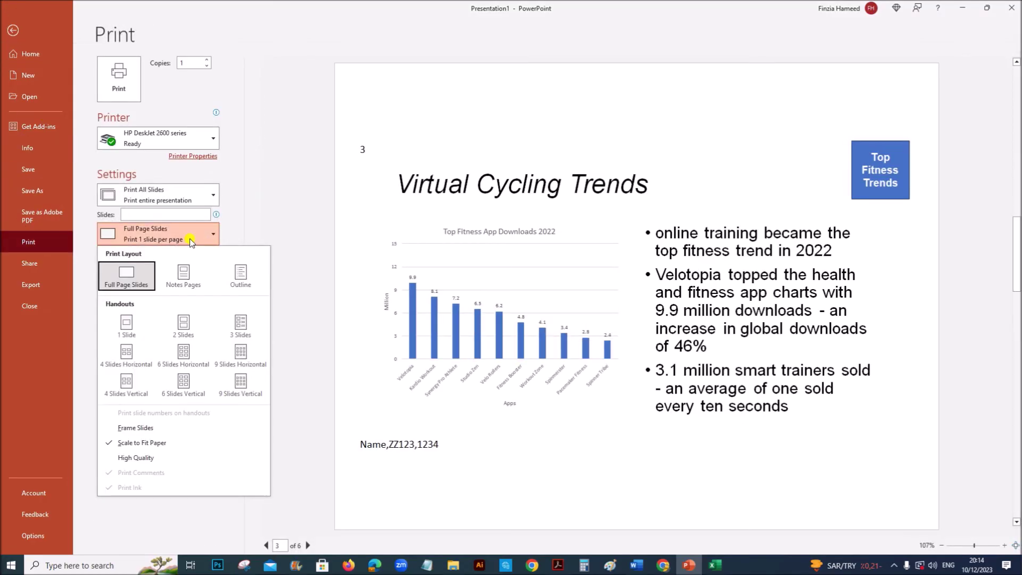
left_click(244, 327)
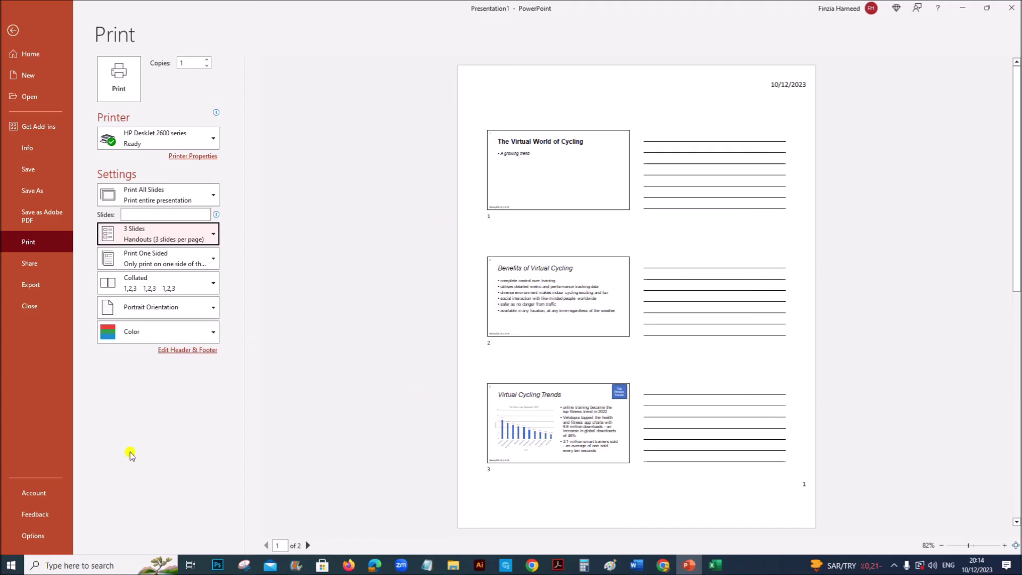
Add a header with the name, centre number and candidate number to all the handout pages
left_click(209, 352)
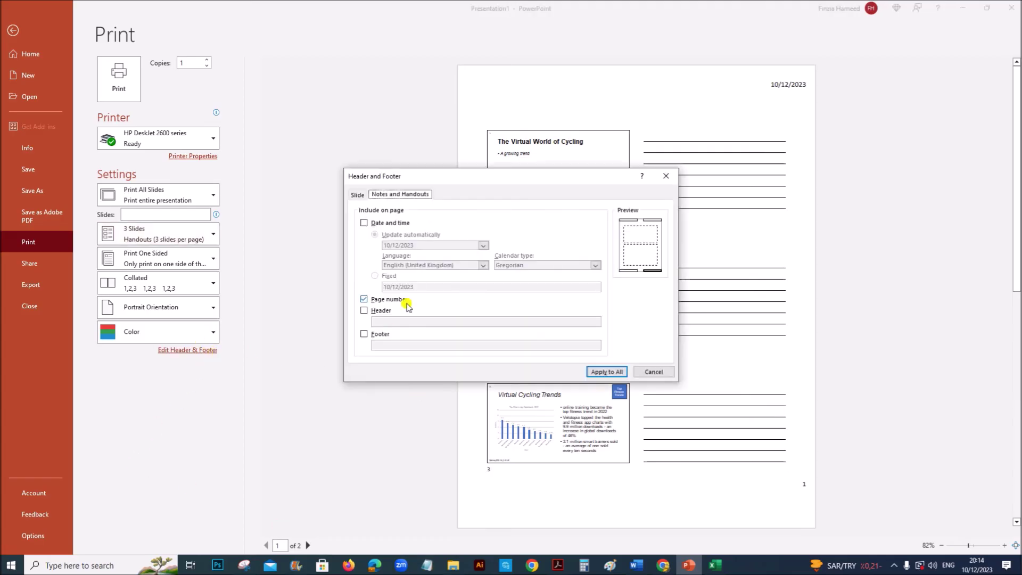
left_click(378, 313)
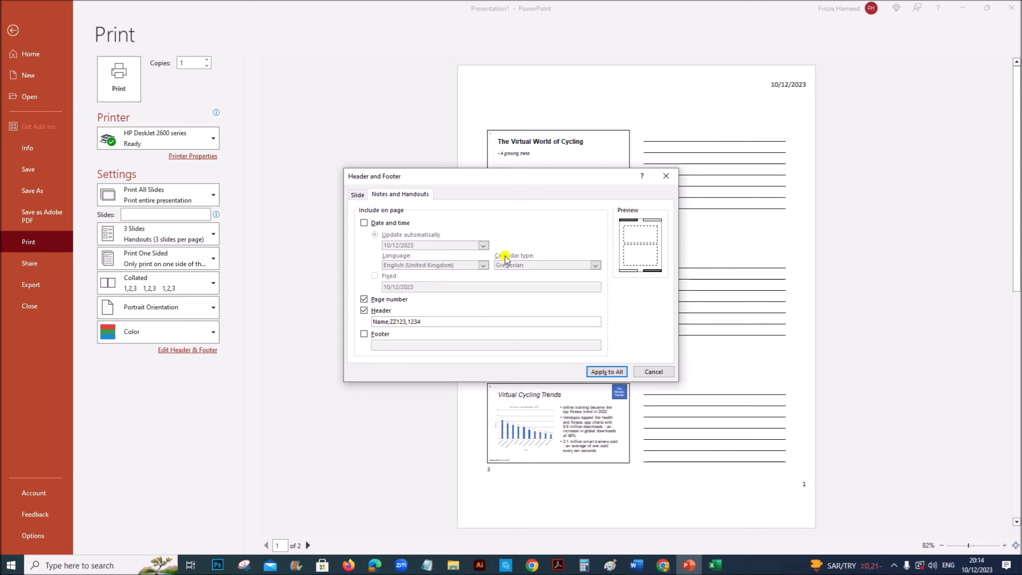
left_click(610, 372)
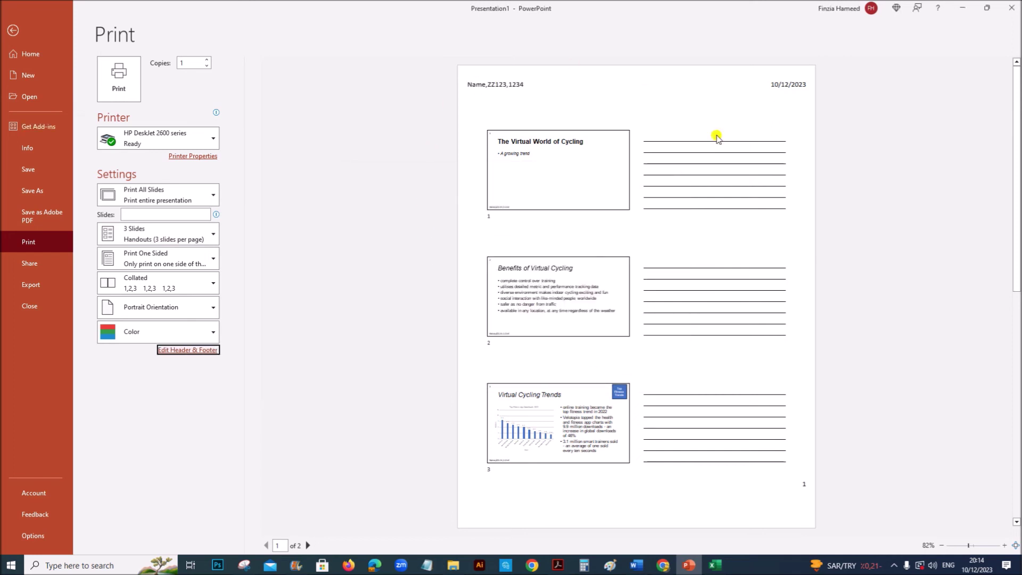
Check how question 31 of the exam paper in Acrobat wants the Virtual Cycling Trends slide printed and return to PowerPoint
left_click(558, 565)
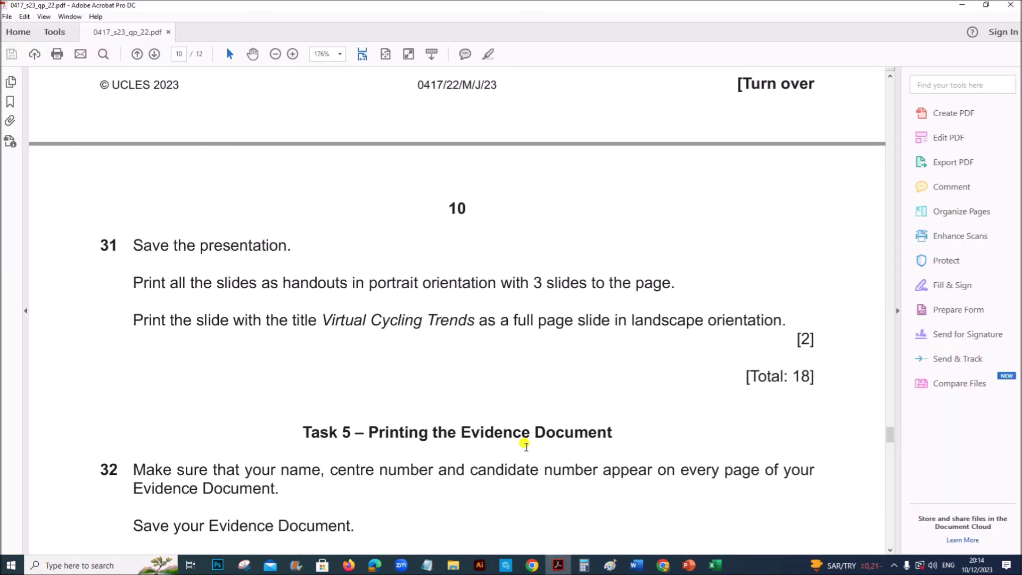
scroll(526, 446, "down", 1)
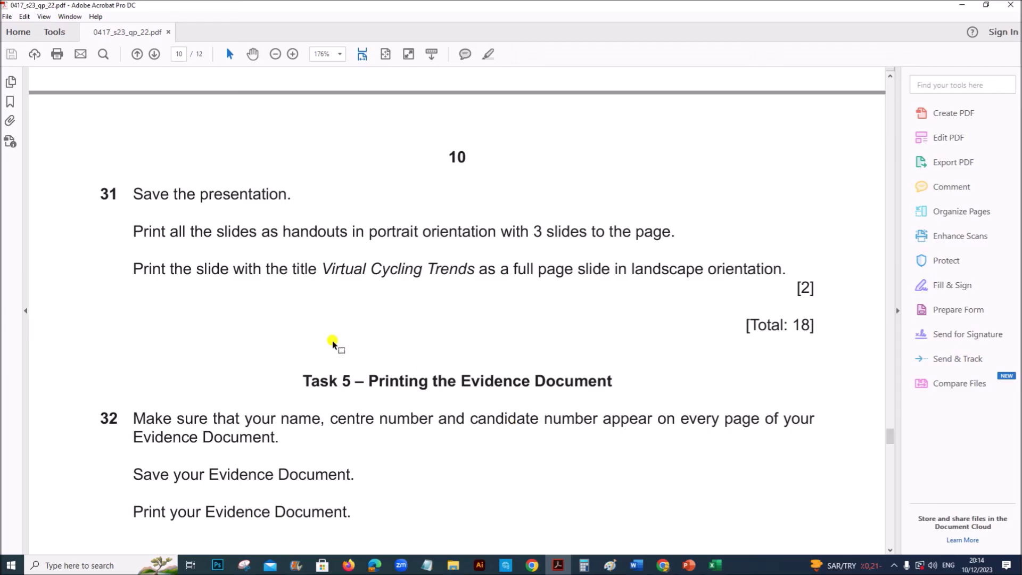
scroll(332, 344, "up", 1)
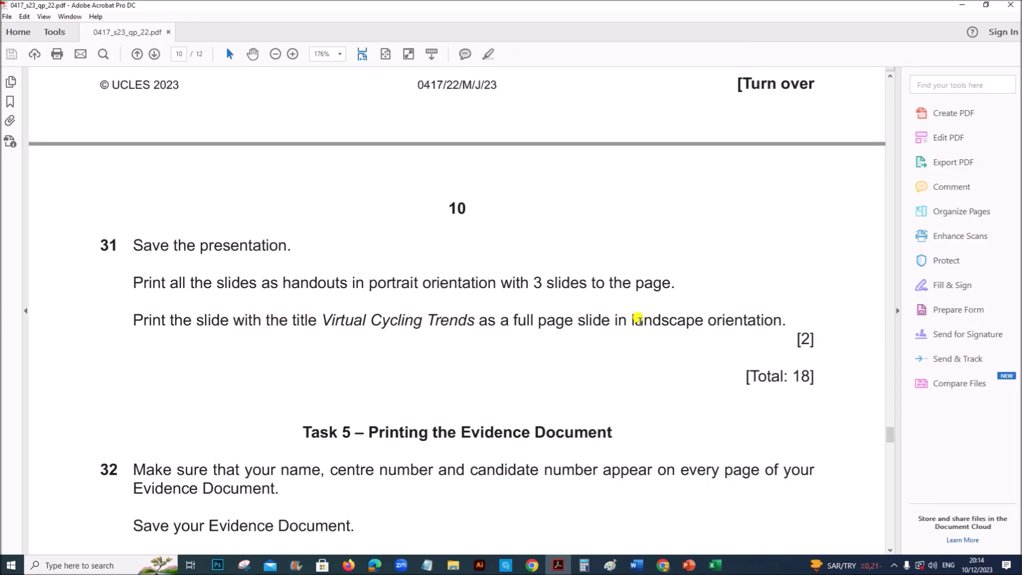
left_click(689, 565)
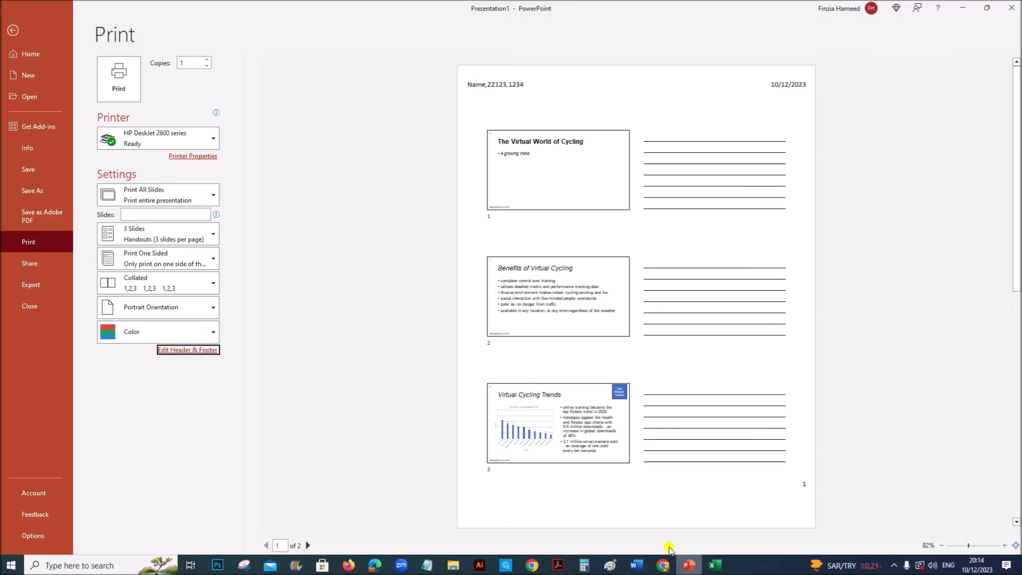
Set the print layout to full page slides and limit the printed slides to slide 3, checking the requirement in the exam paper
left_click(168, 234)
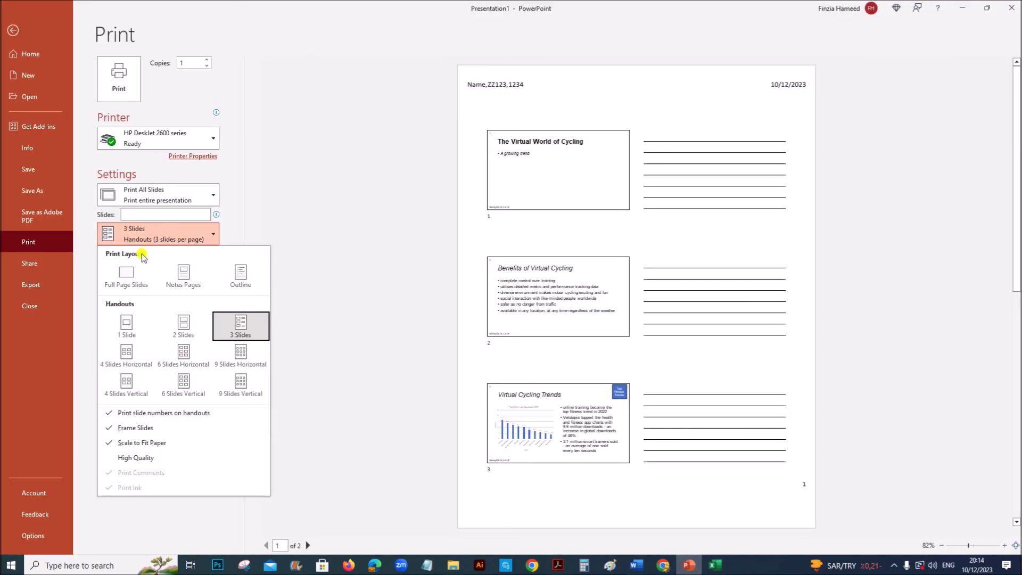
left_click(125, 278)
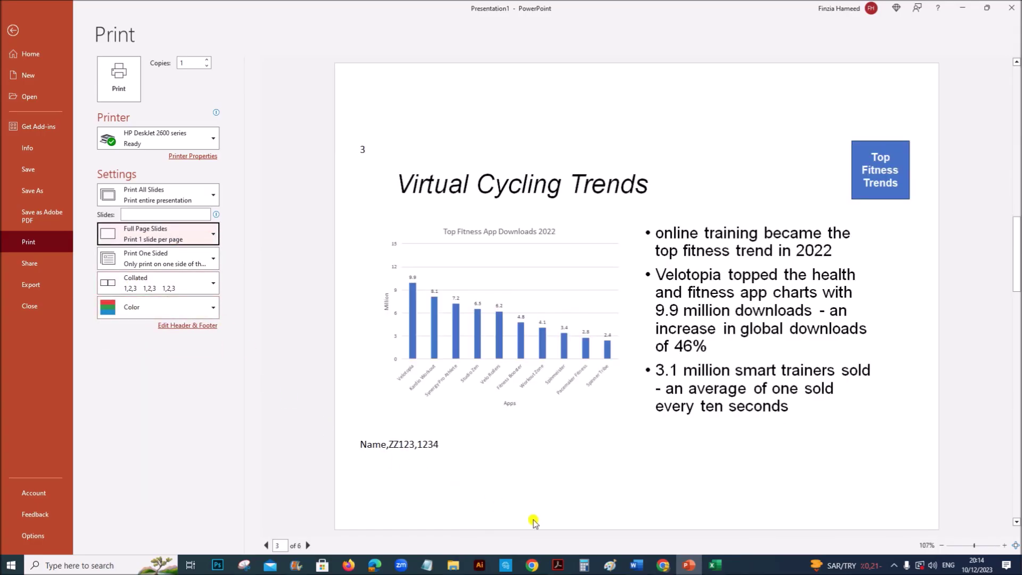
left_click(558, 565)
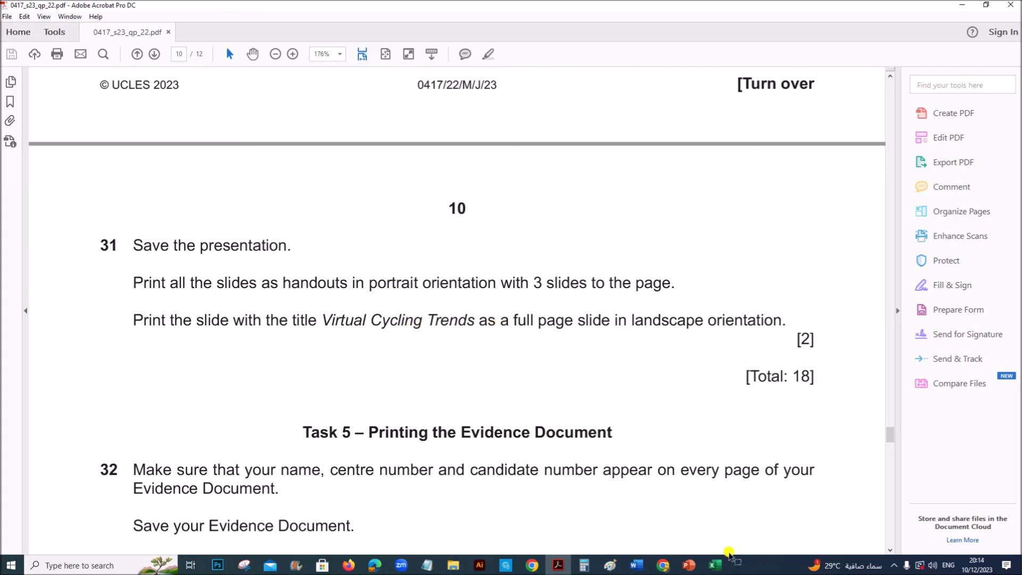
left_click(689, 565)
left_click(170, 214)
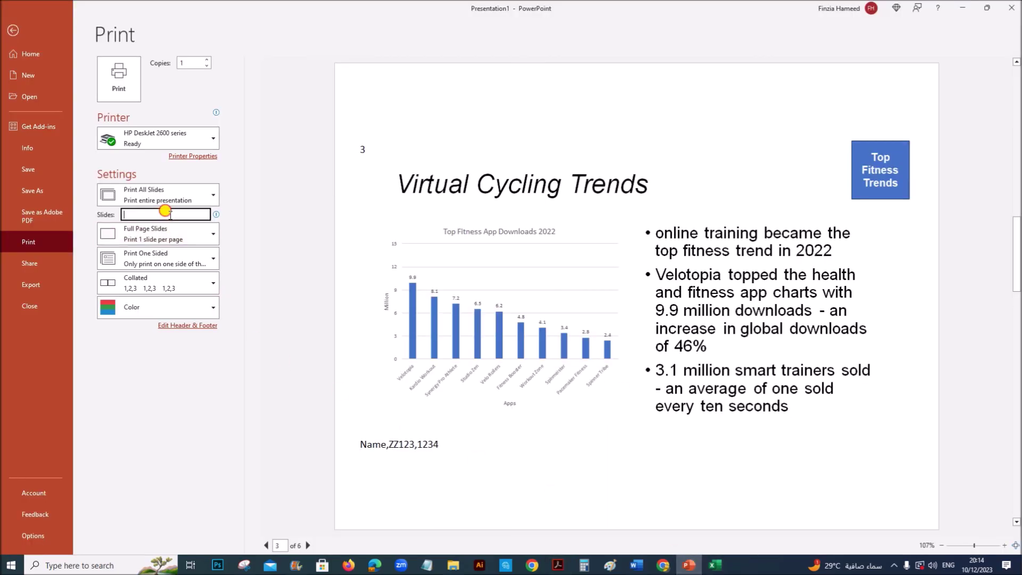
type("6")
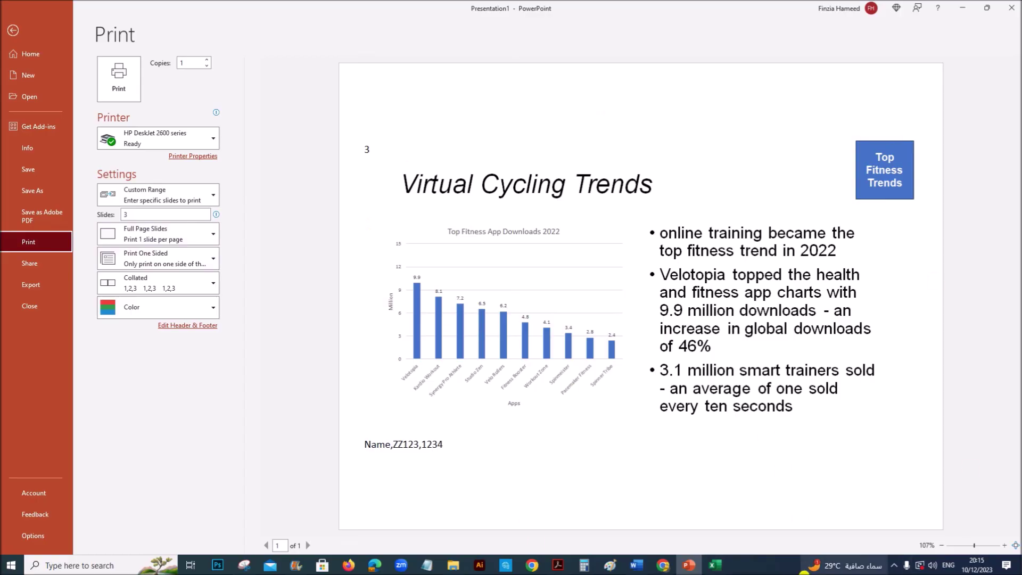
Switch to the exam paper in Acrobat and read the Task 5 instructions in question 32 for the Evidence Document
left_click(567, 561)
scroll(492, 438, "down", 3)
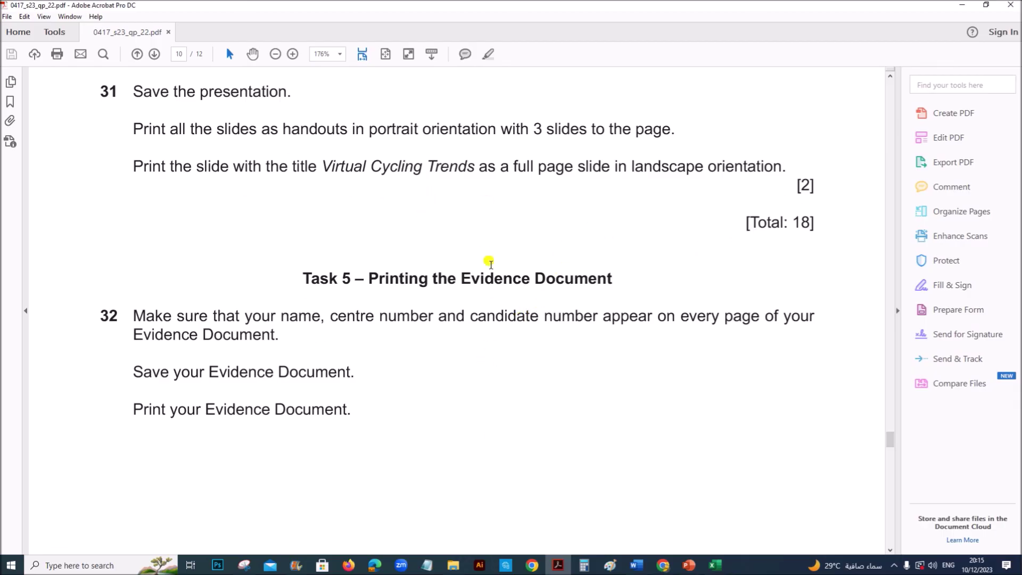
scroll(492, 397, "down", 1)
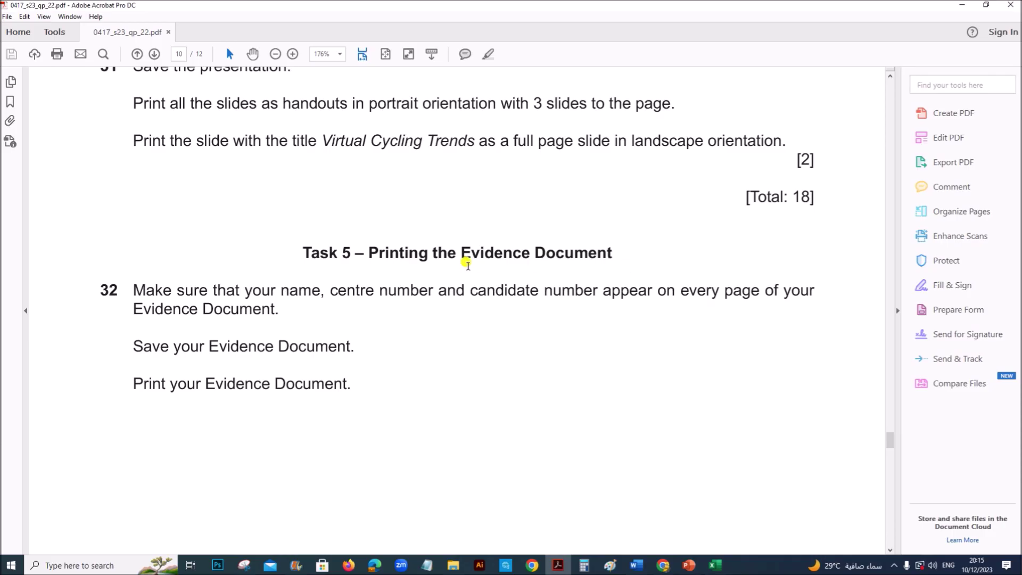
Switch to the Evidence Document in Word and move the Step 29 evidence heading onto the next page by inserting blank lines before it
left_click(637, 565)
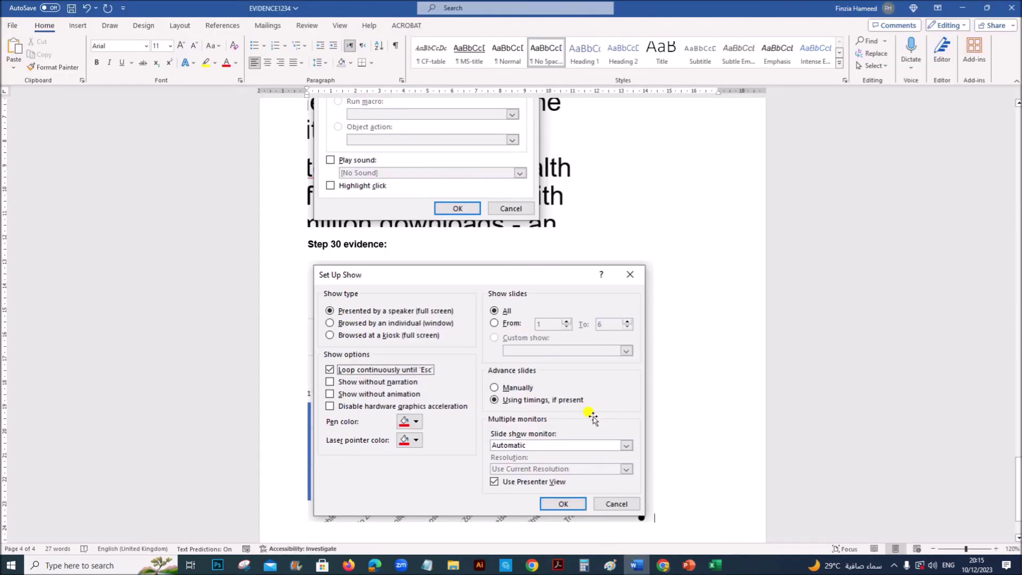
scroll(592, 419, "up", 15)
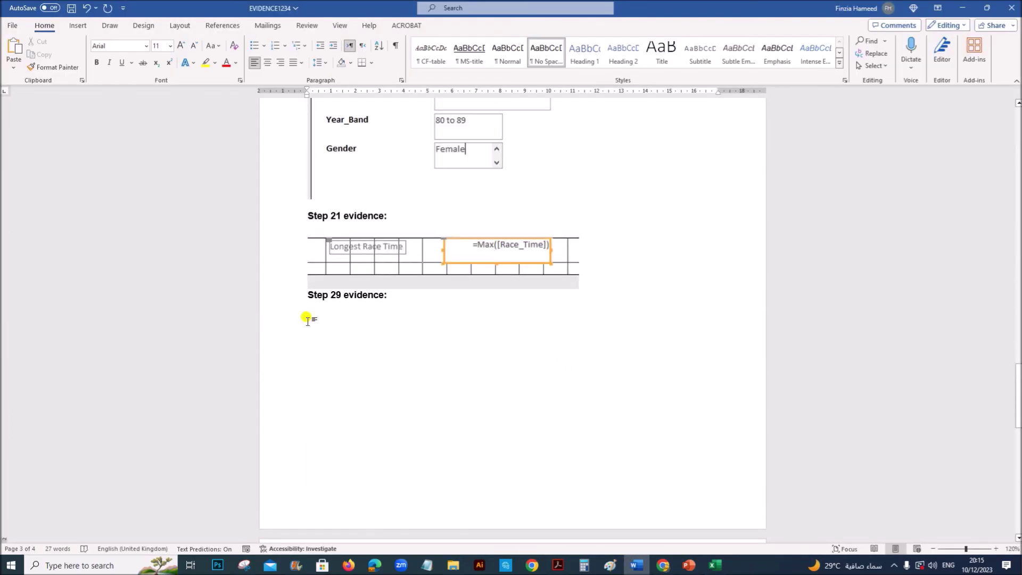
left_click(303, 294)
key("Return")
key("Return")
key("Return")
key("Return")
key("Return")
key("Return")
key("Return")
key("Return")
key("Return")
key("Return")
key("Return")
key("Return")
key("Return")
key("Return")
key("Return")
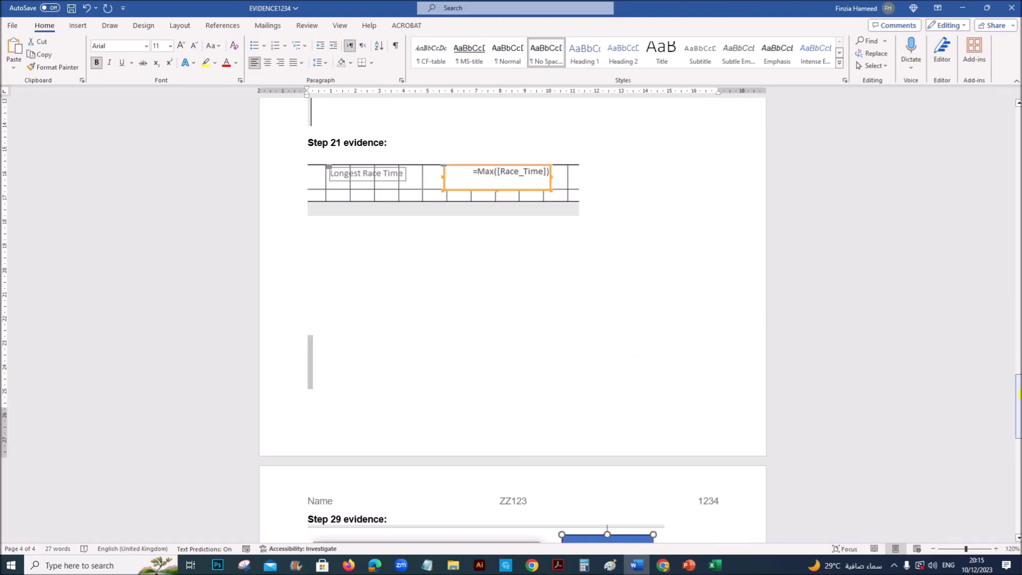
left_click_drag(1018, 383, 1018, 482)
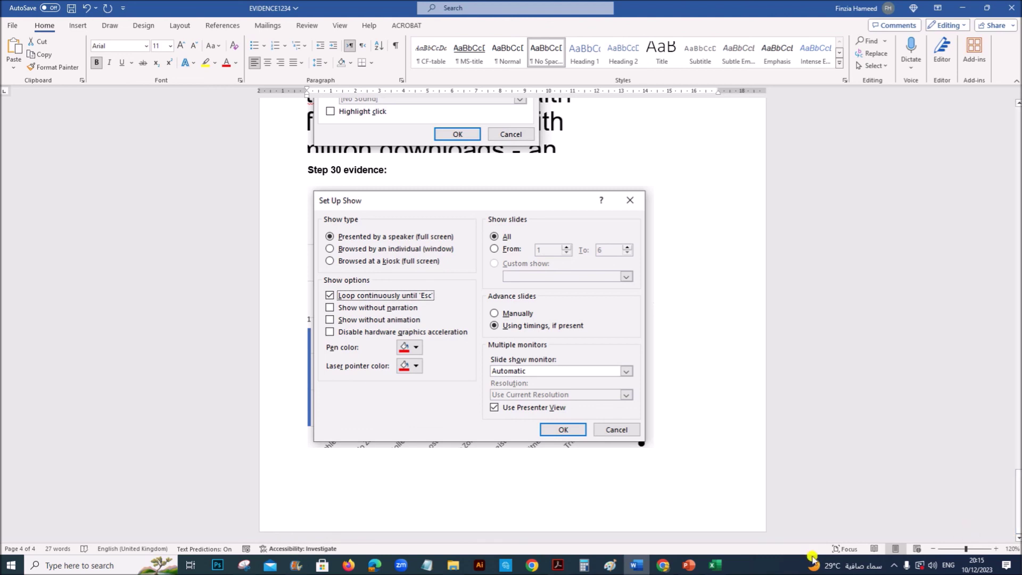
Return to the exam paper in Acrobat and check for any further instructions after question 32
left_click(554, 566)
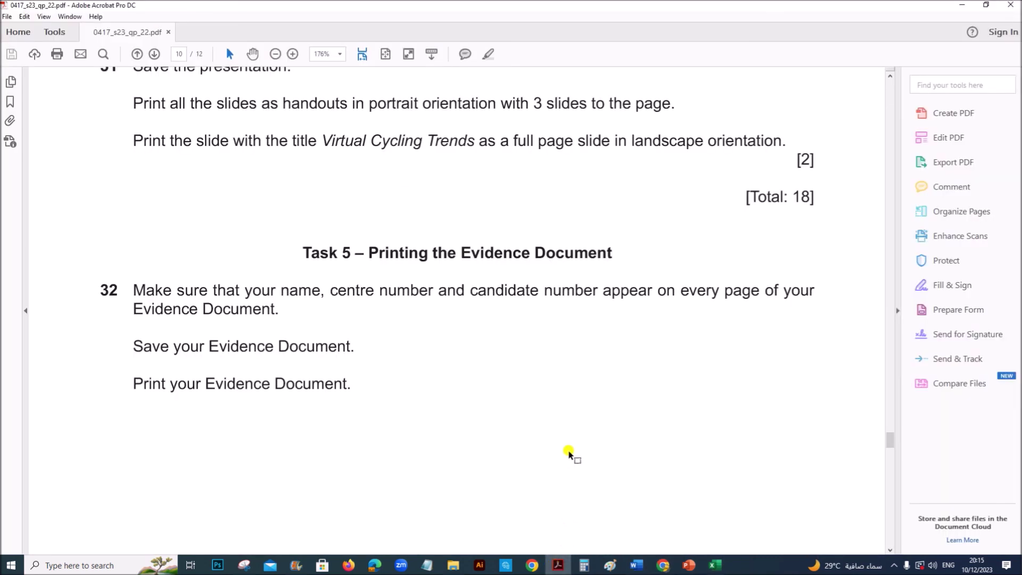
scroll(667, 445, "up", 3)
scroll(669, 446, "down", 6)
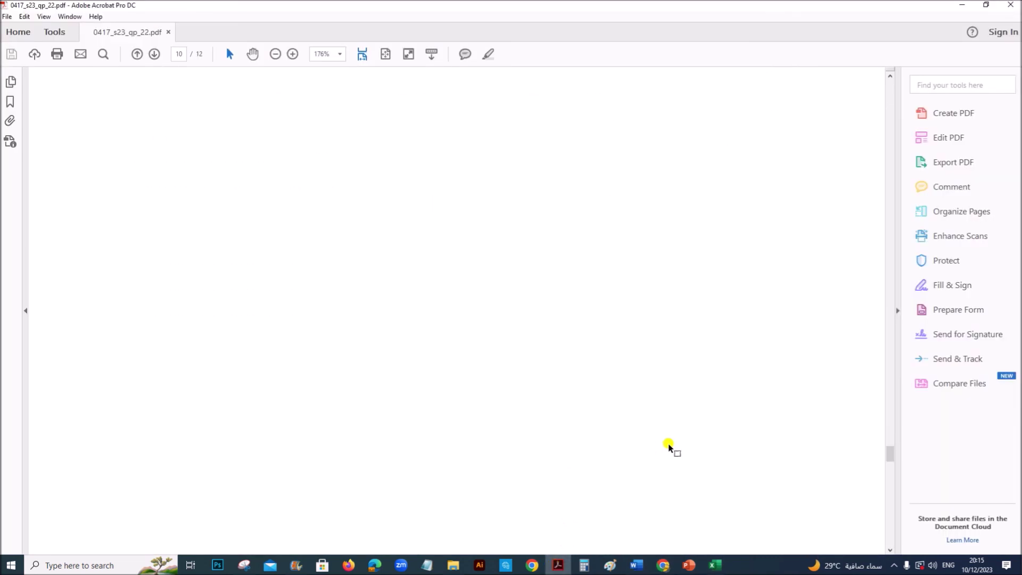
scroll(788, 494, "up", 6)
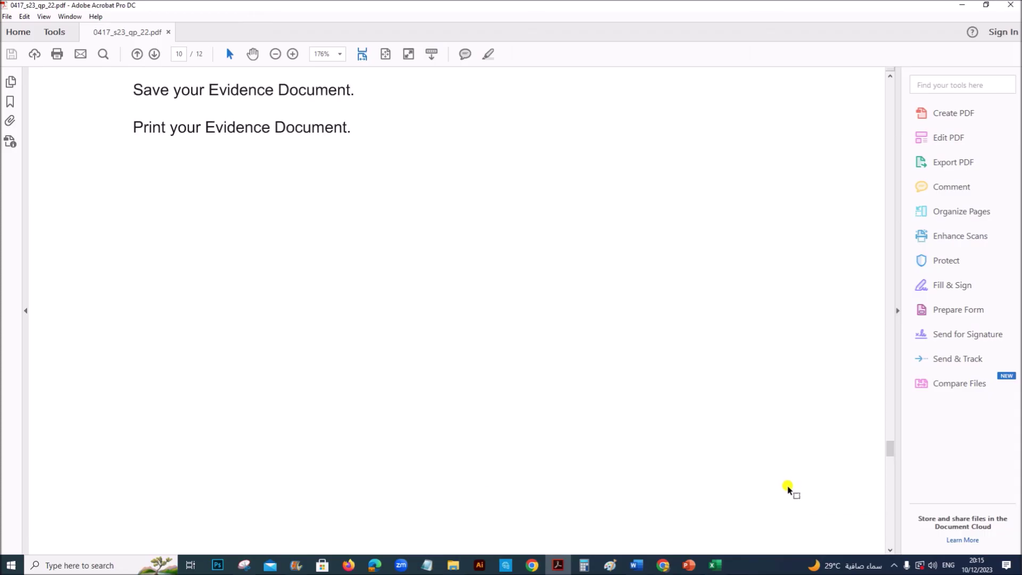